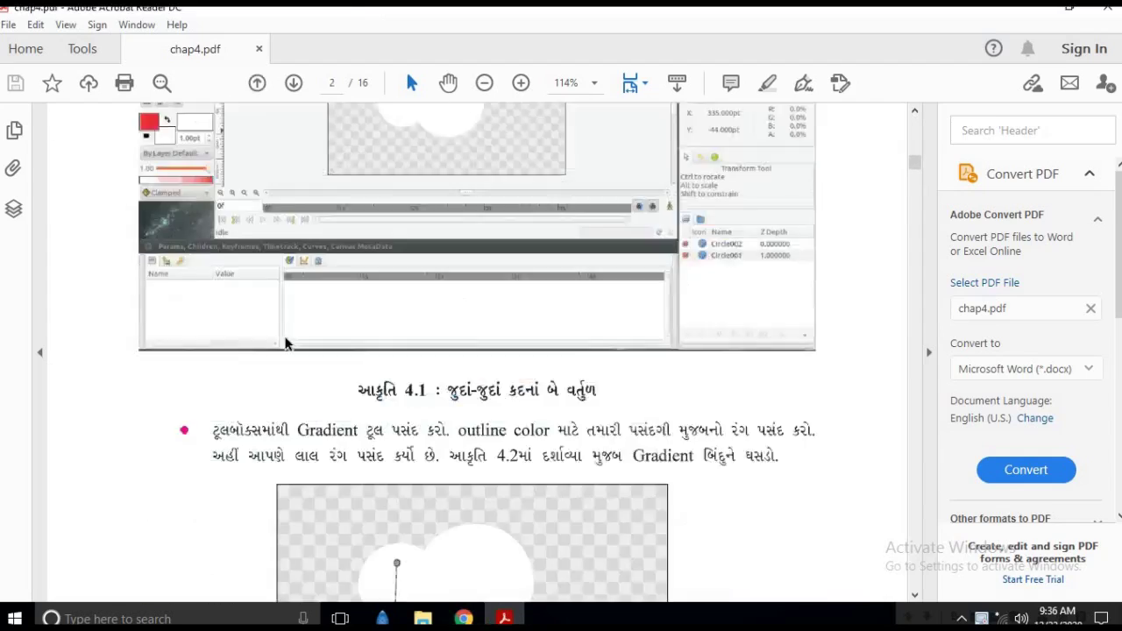
Read through chap4.pdf up to the page 6 section on circular motion along a defined path, hiding the Convert PDF pane
scroll(282, 355, "down", 15)
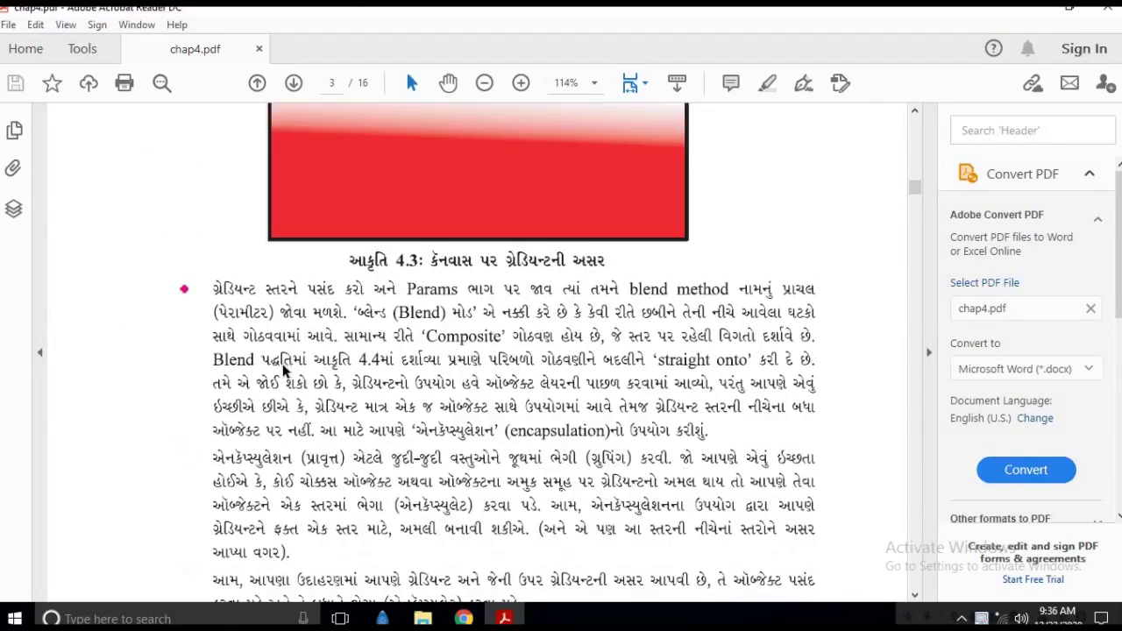
scroll(296, 391, "down", 15)
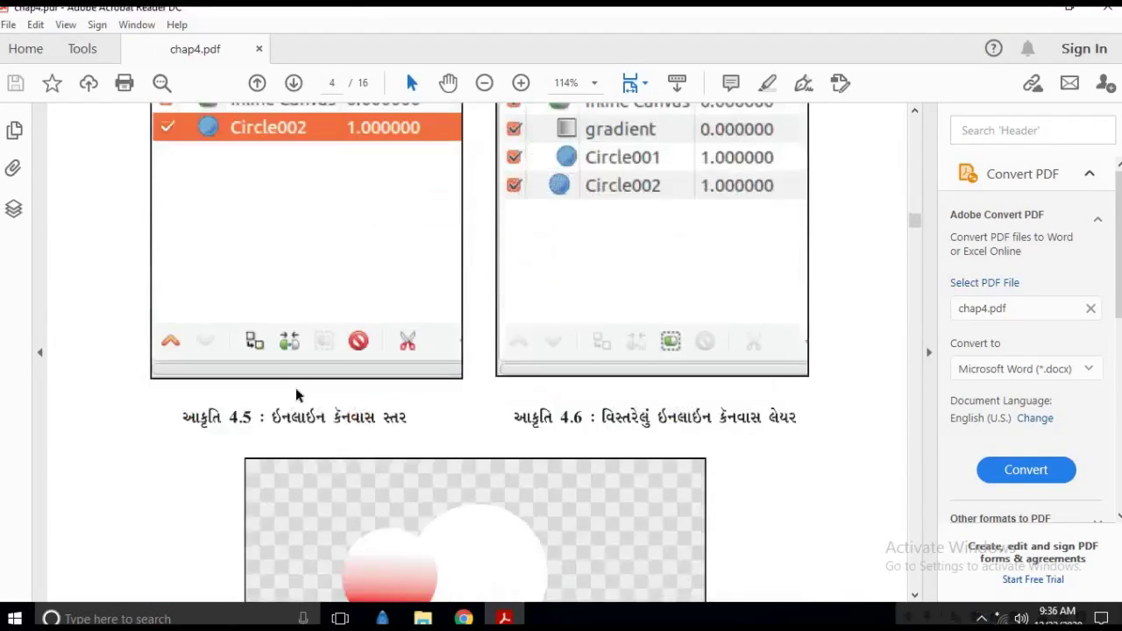
scroll(298, 386, "down", 15)
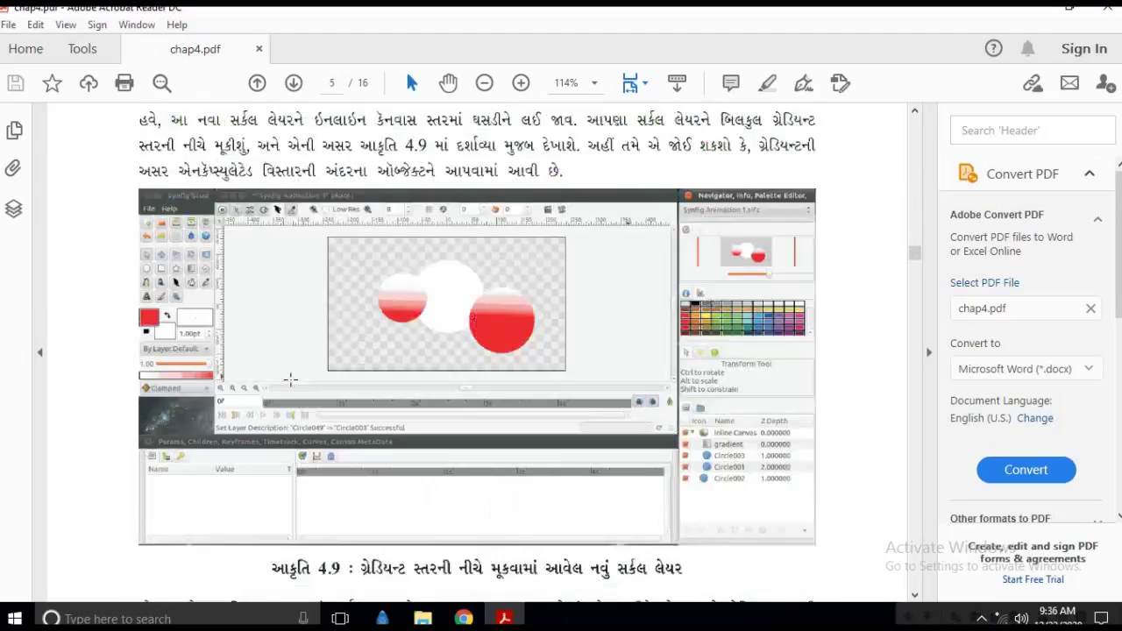
scroll(289, 390, "down", 10)
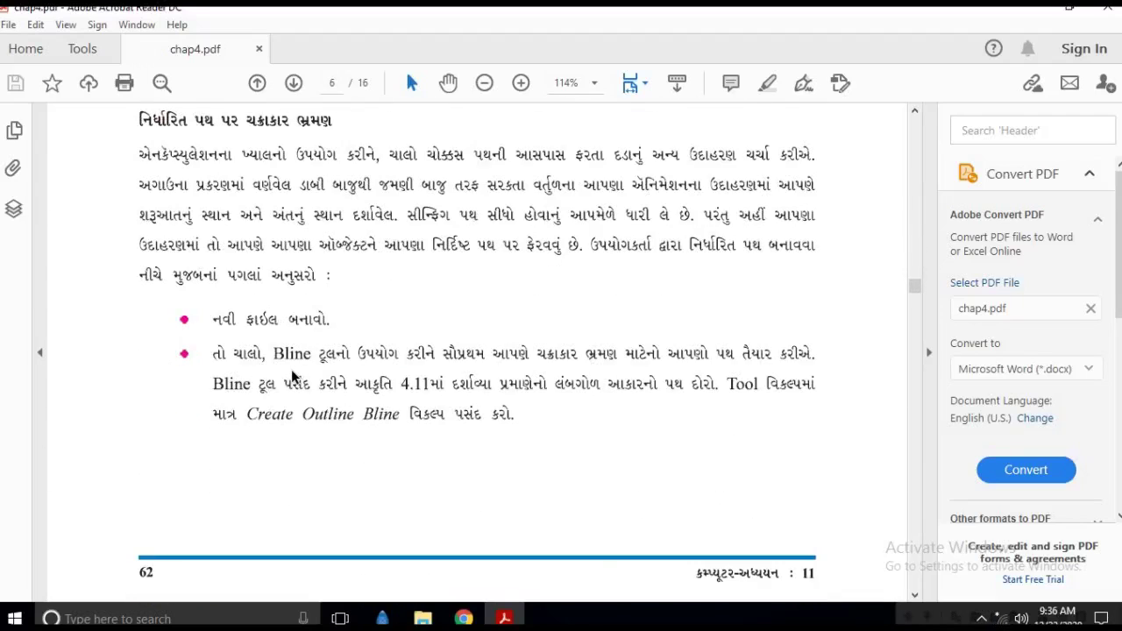
scroll(286, 377, "up", 1)
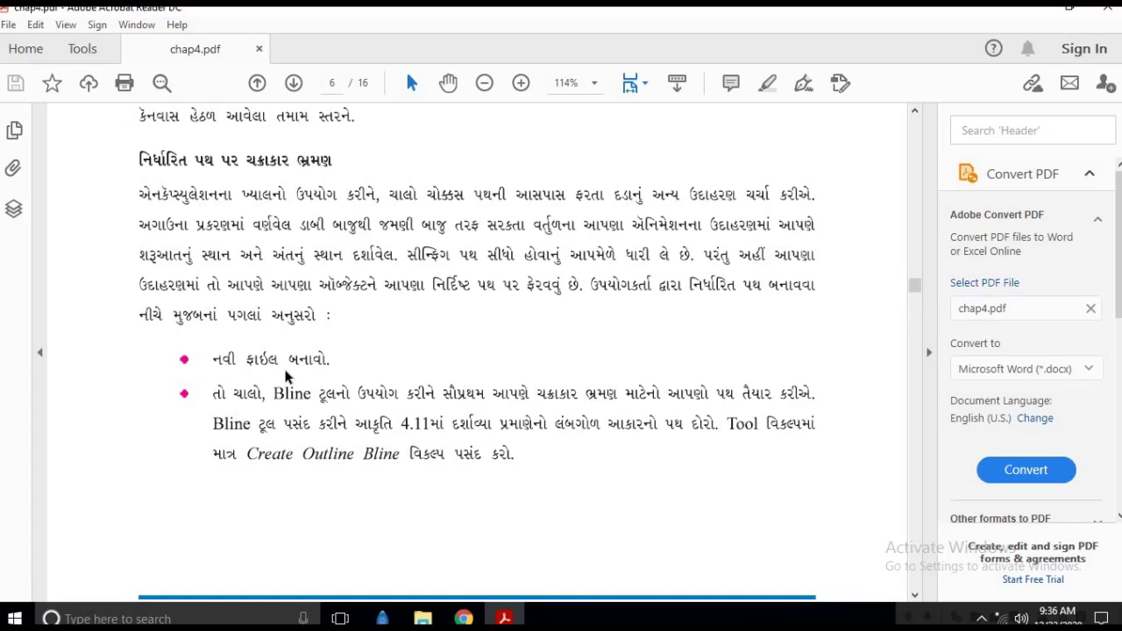
left_click(929, 353)
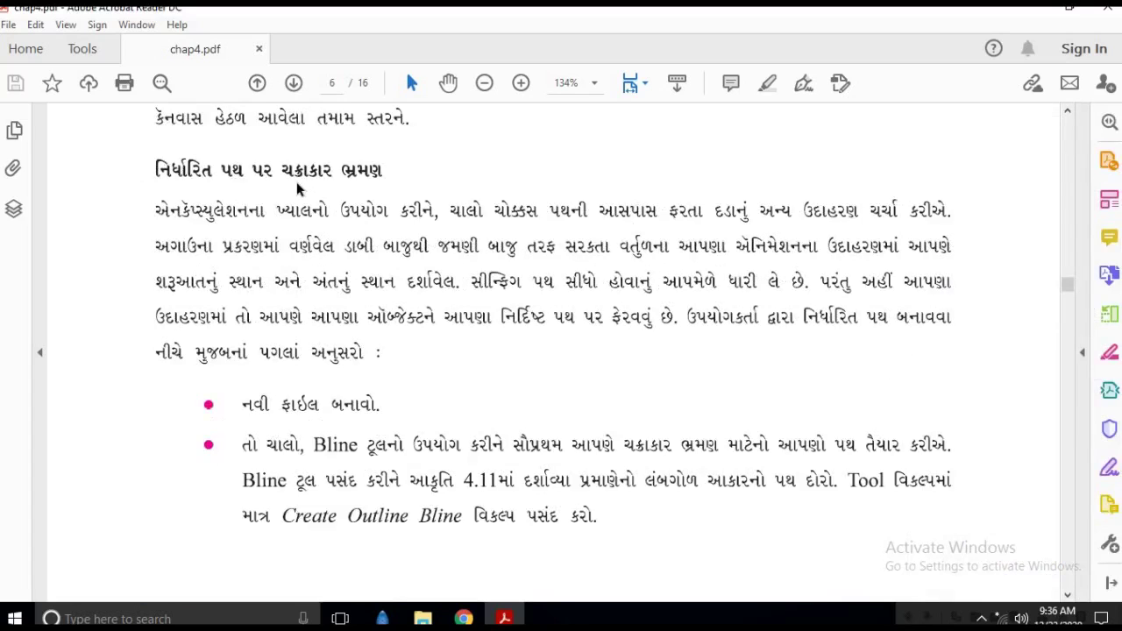
scroll(271, 213, "down", 1)
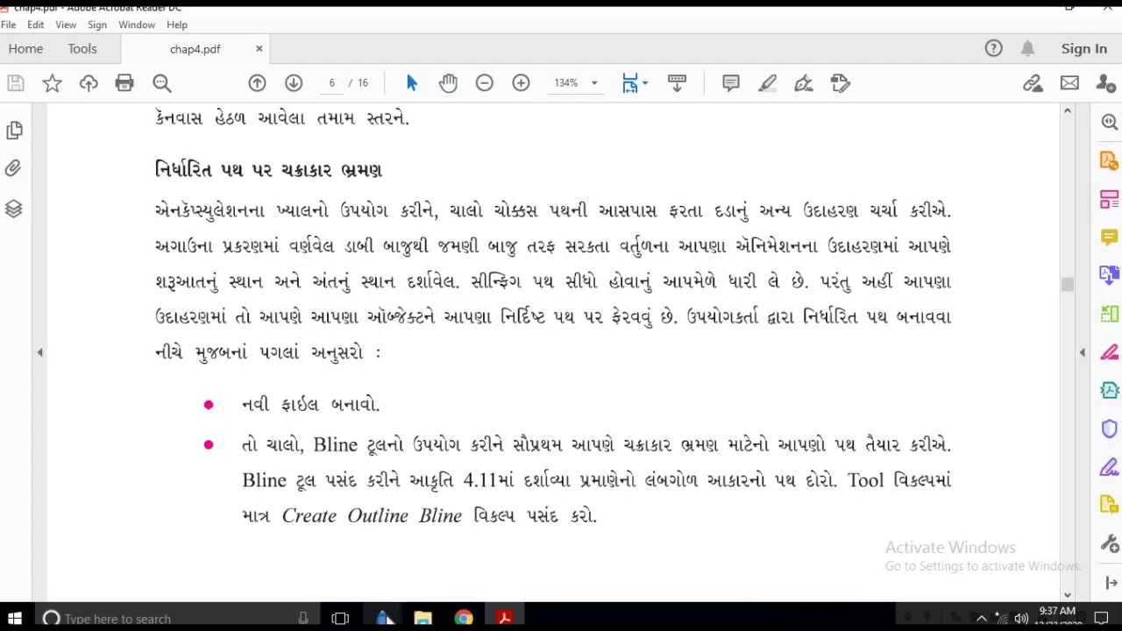
Switch to Synfig Studio, create a new animation file and enlarge its canvas window to show the whole canvas
mouse_move(384, 615)
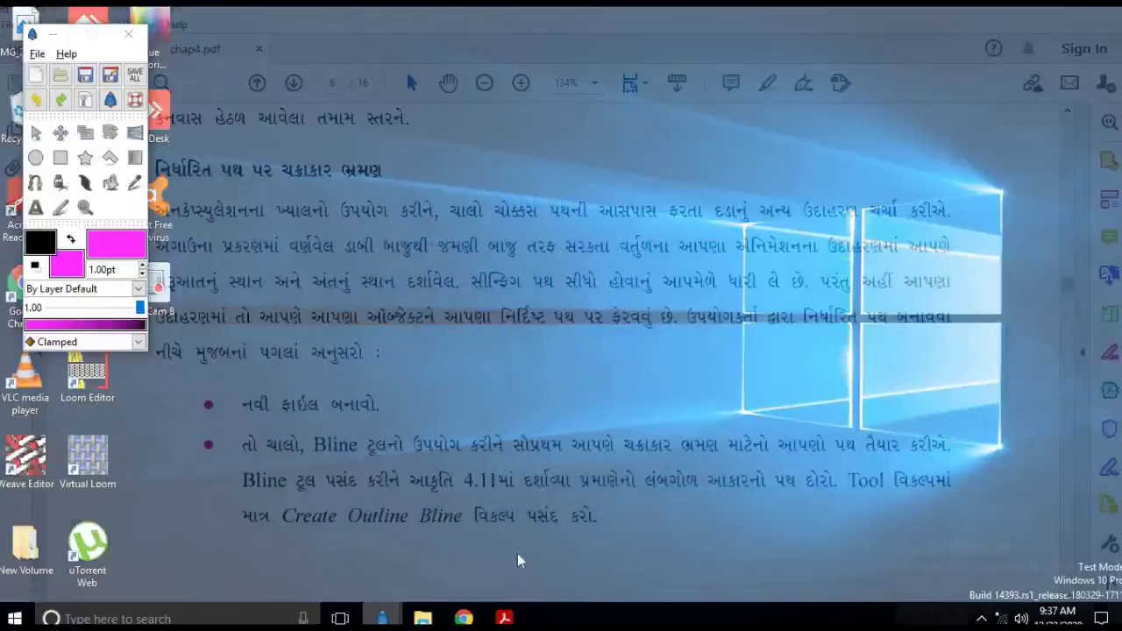
left_click(532, 554)
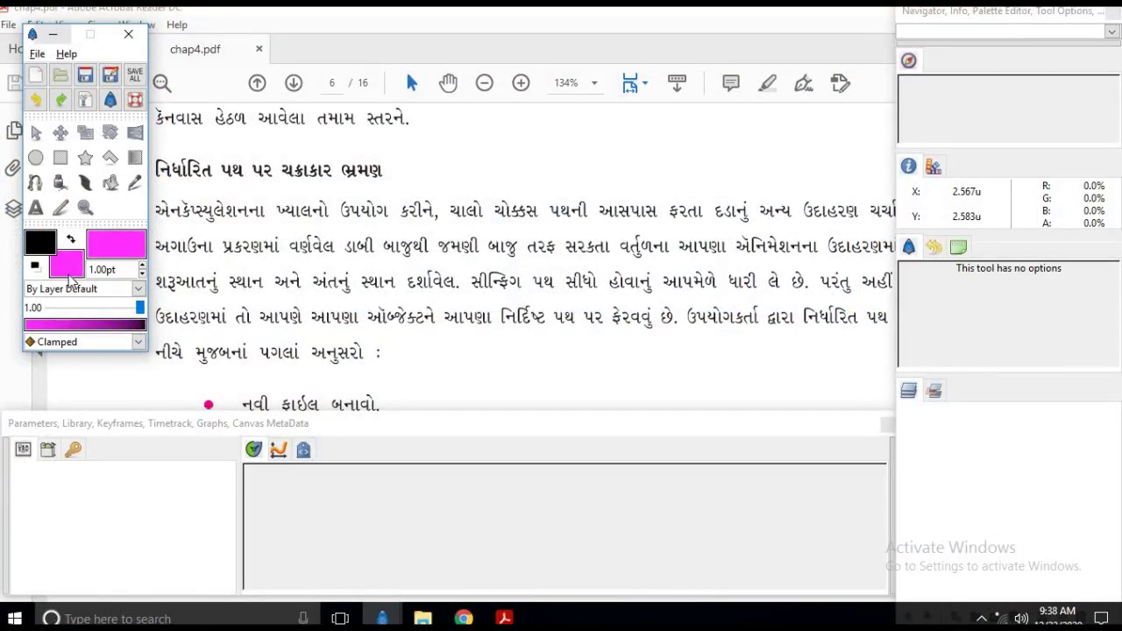
left_click(125, 427)
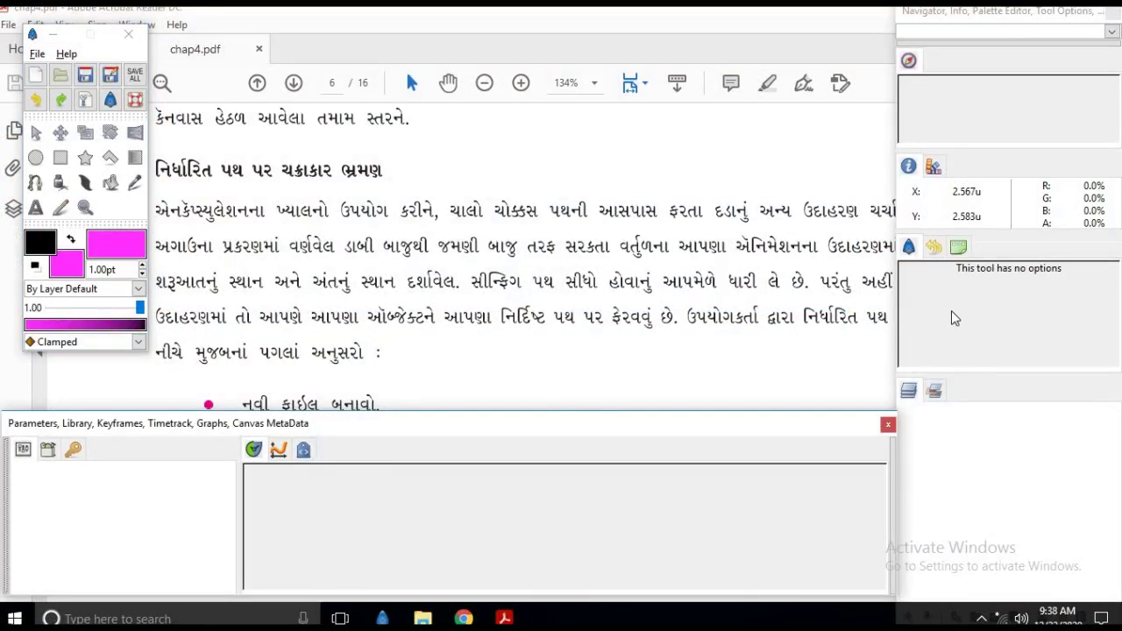
left_click(952, 318)
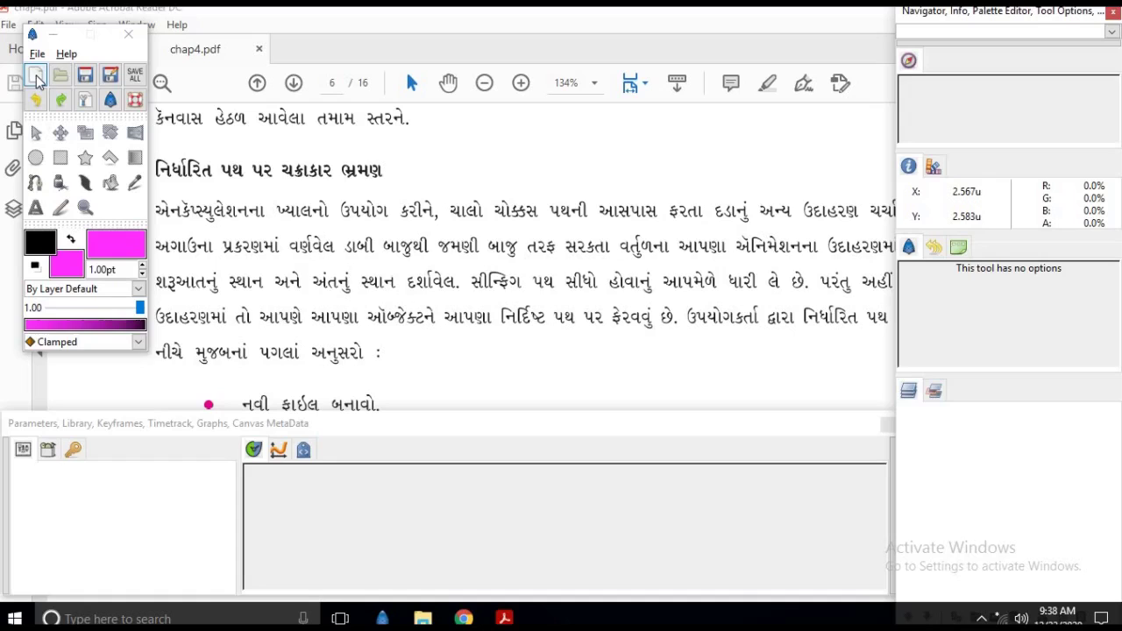
left_click(36, 77)
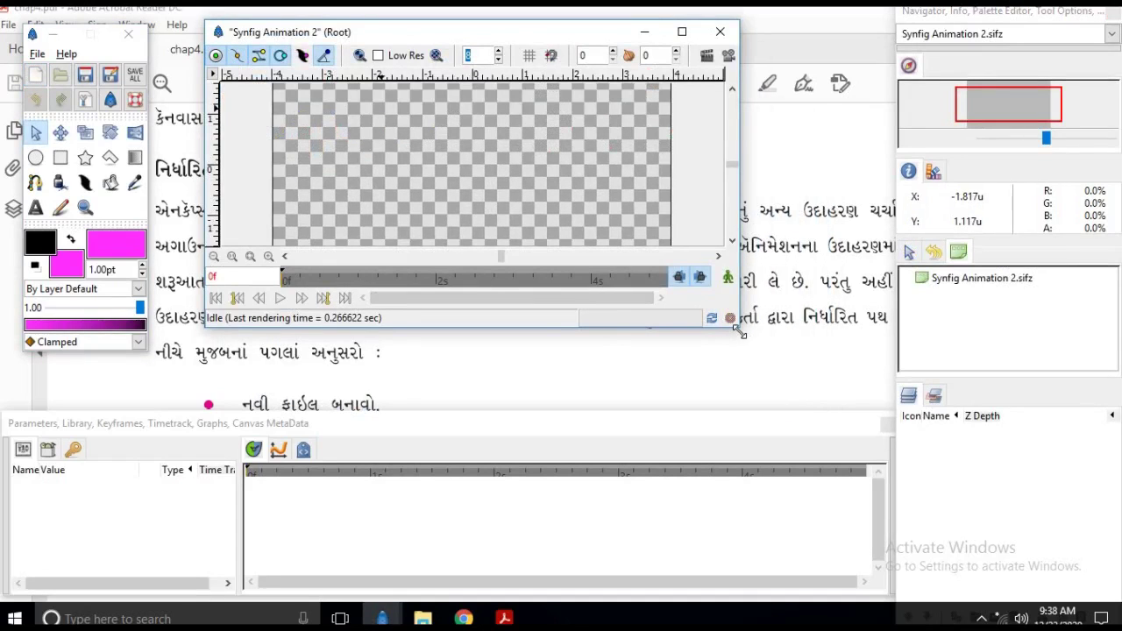
left_click_drag(741, 326, 751, 348)
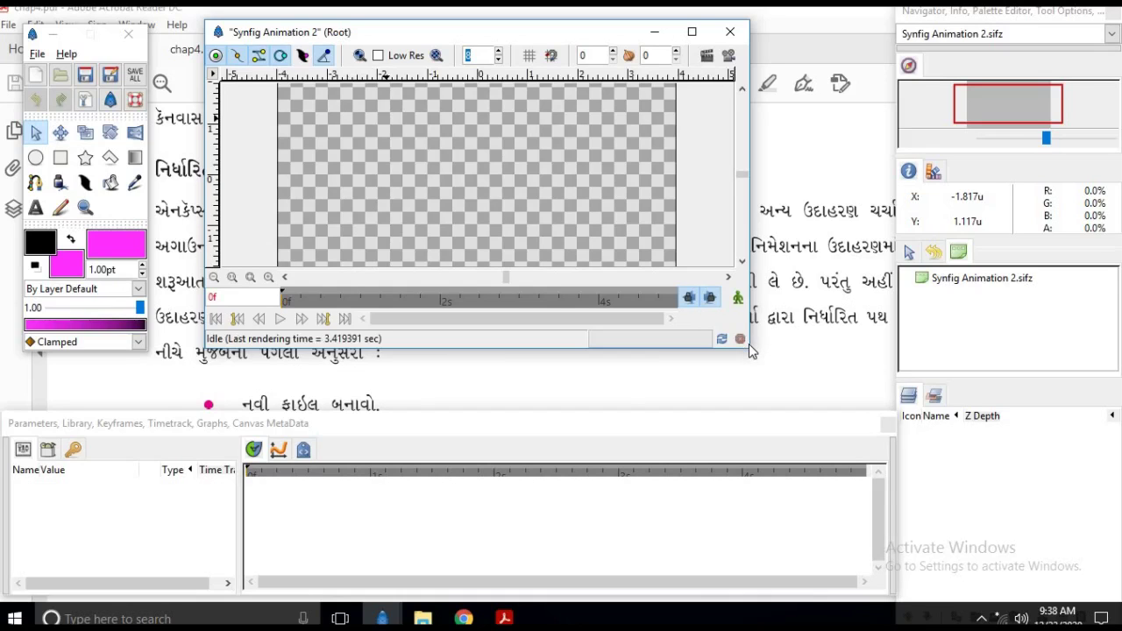
left_click_drag(750, 350, 784, 417)
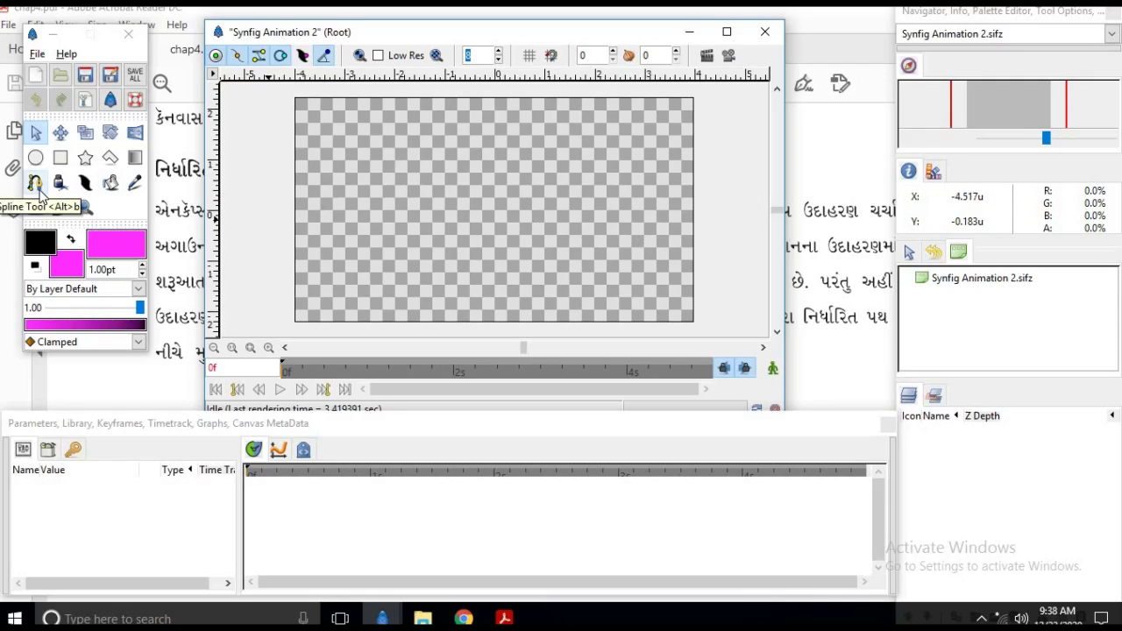
Draw a four-vertex path around the canvas centre with the Spline Tool, curve its lower vertex and loop the spline closed
left_click(36, 184)
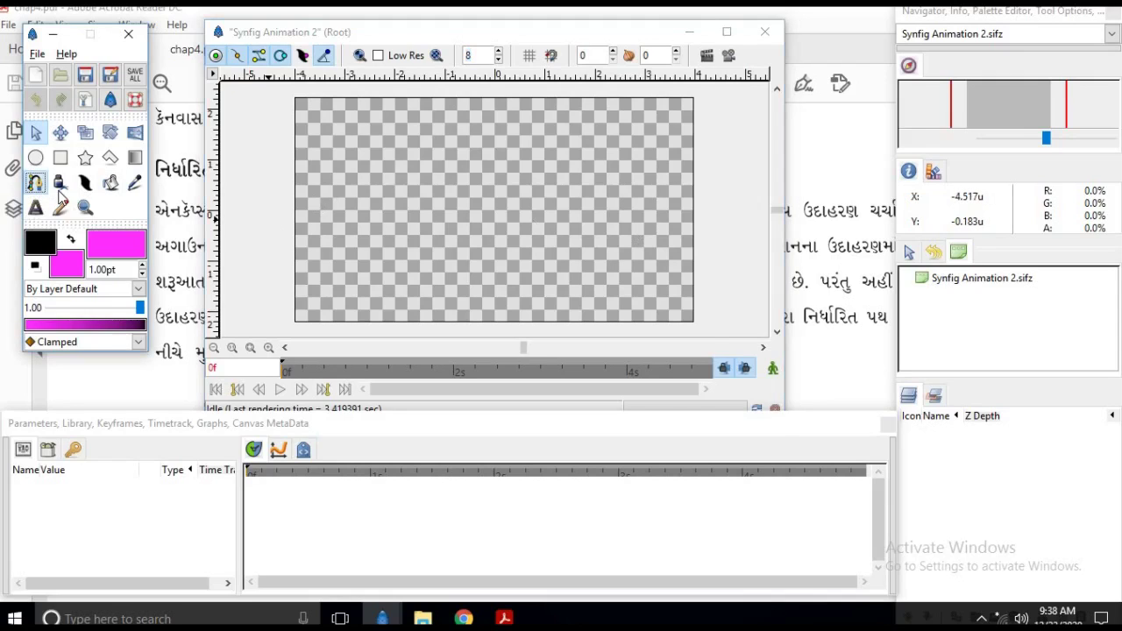
left_click(358, 210)
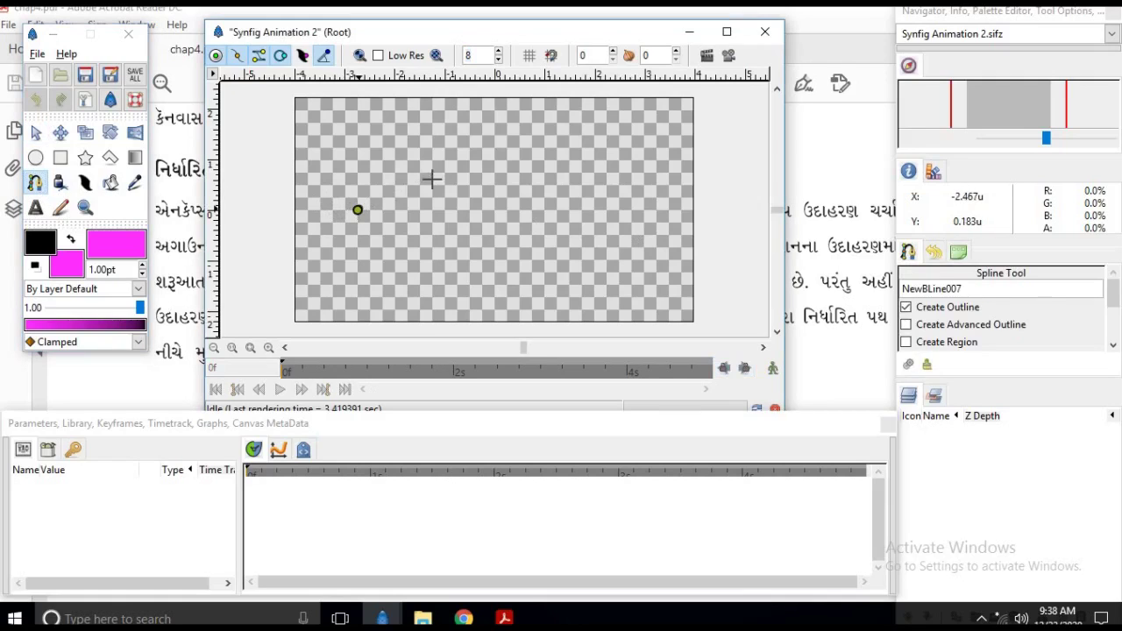
left_click(497, 131)
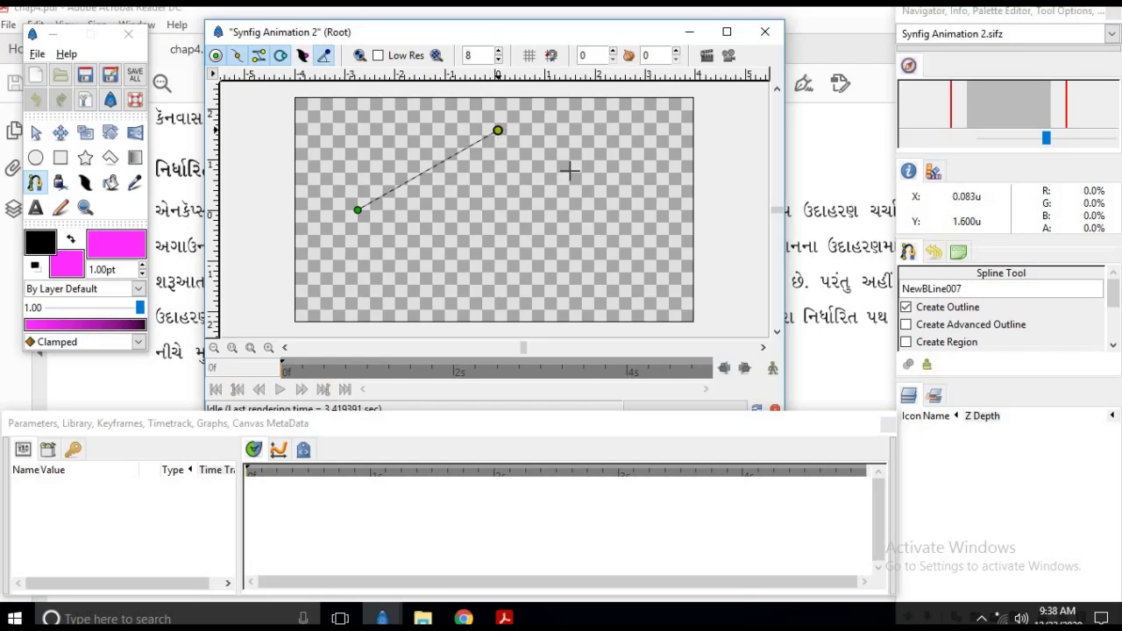
left_click(635, 200)
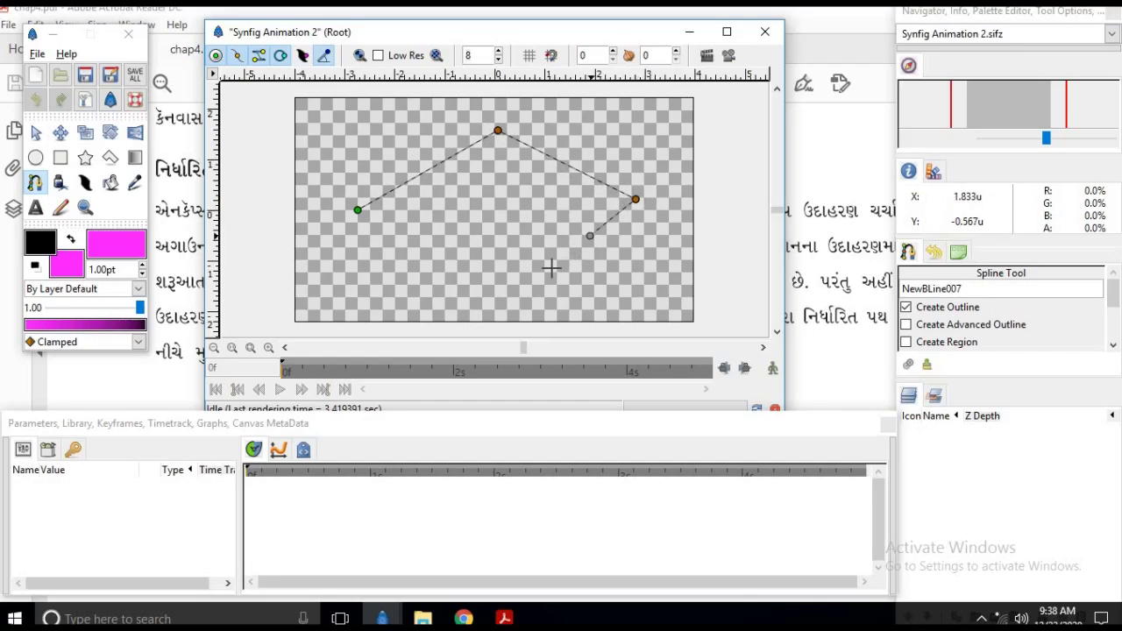
right_click(493, 275)
left_click_drag(414, 241, 416, 265)
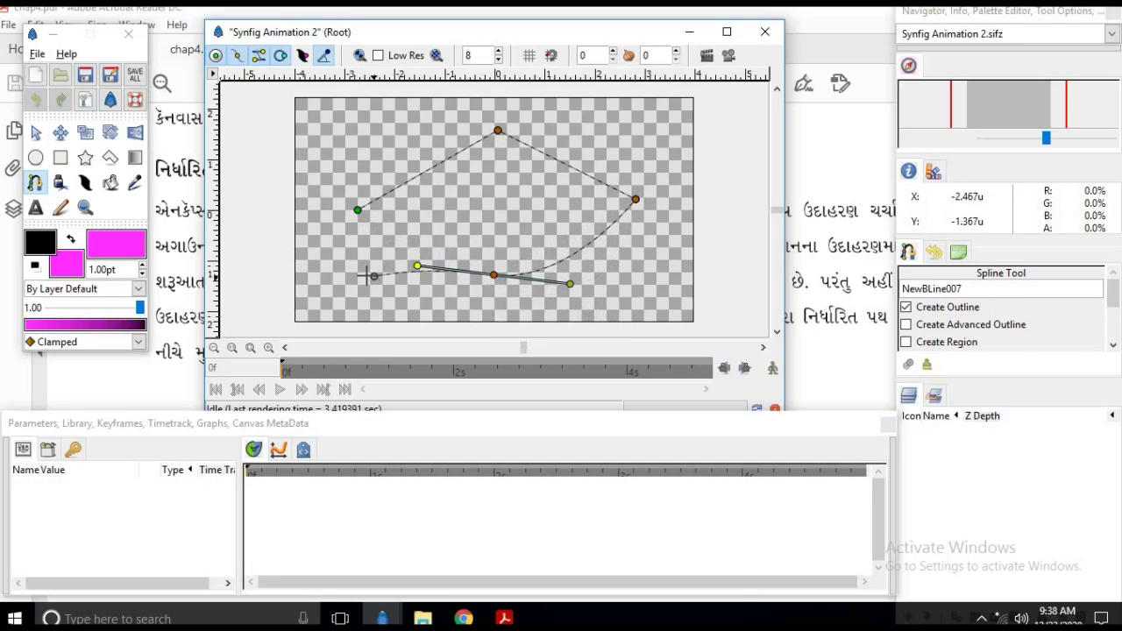
right_click(358, 213)
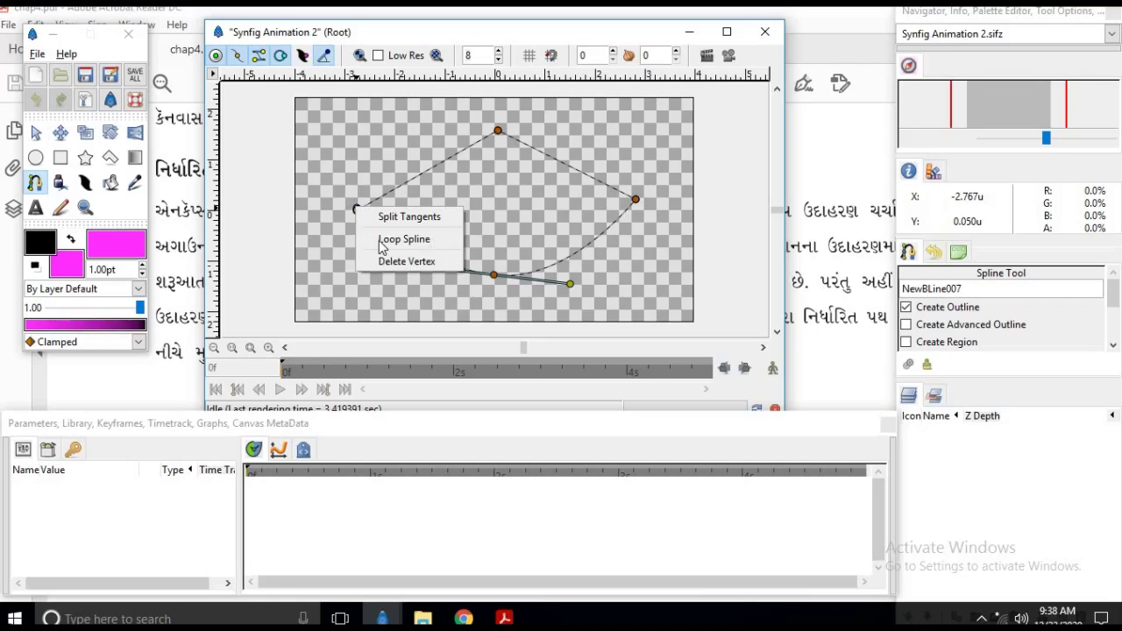
left_click(386, 238)
Adjust the tangents of all four spline vertices with the Transform Tool to round the outline into a smooth oval
left_click(36, 133)
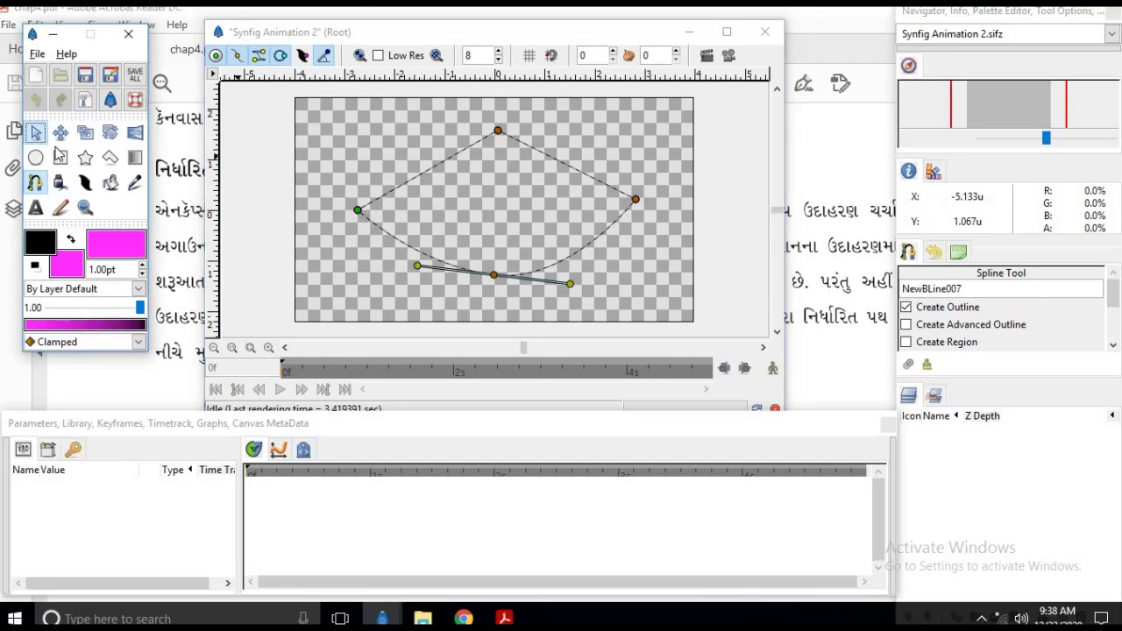
left_click_drag(359, 213, 355, 158)
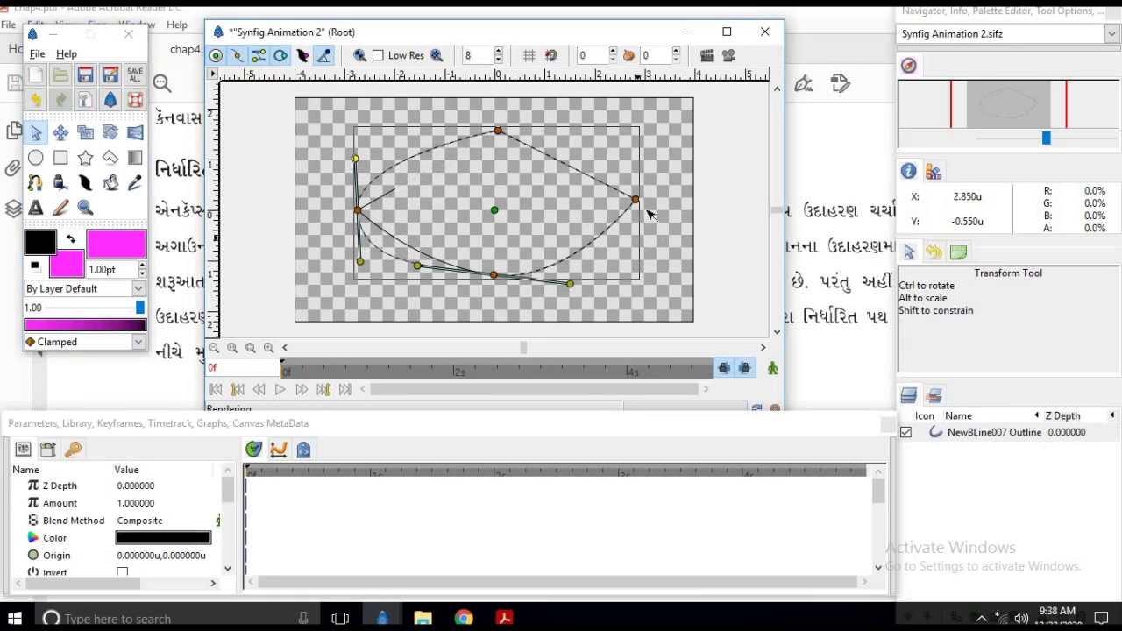
left_click_drag(635, 201, 638, 253)
mouse_move(569, 284)
left_mouse_down()
mouse_move(555, 292)
mouse_move(572, 276)
left_mouse_up()
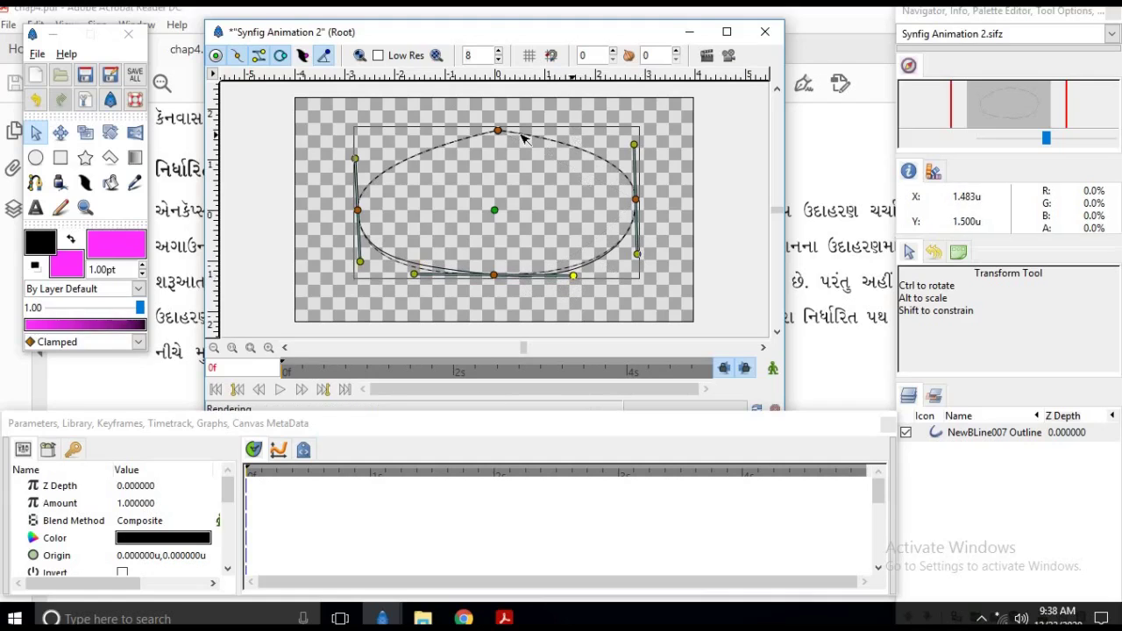
left_click_drag(499, 130, 450, 133)
left_click(682, 250)
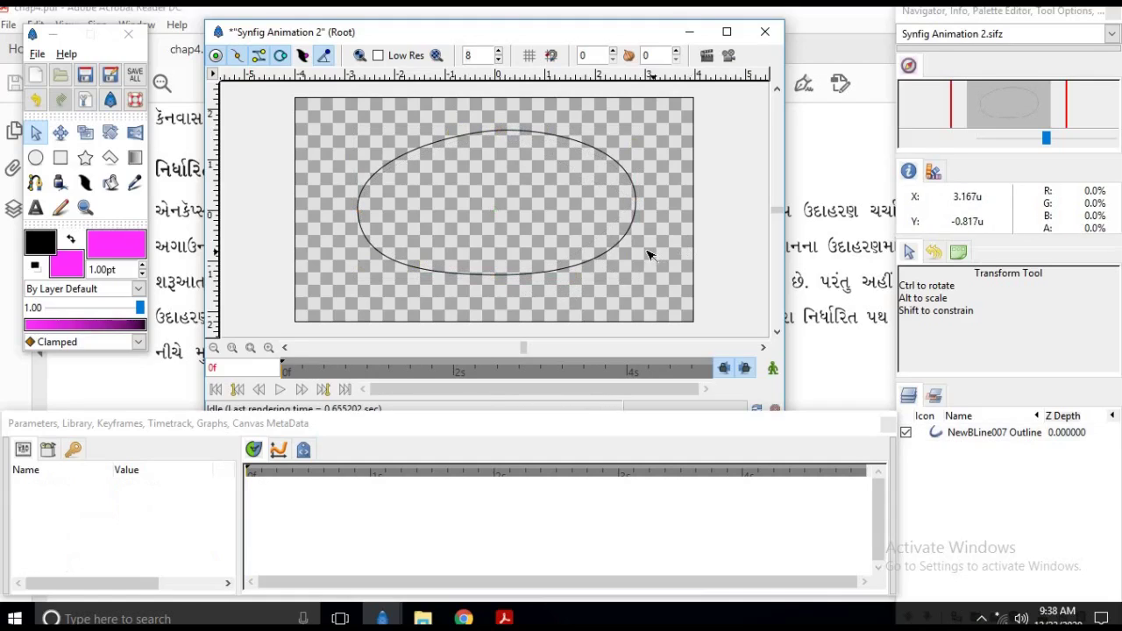
left_click(35, 183)
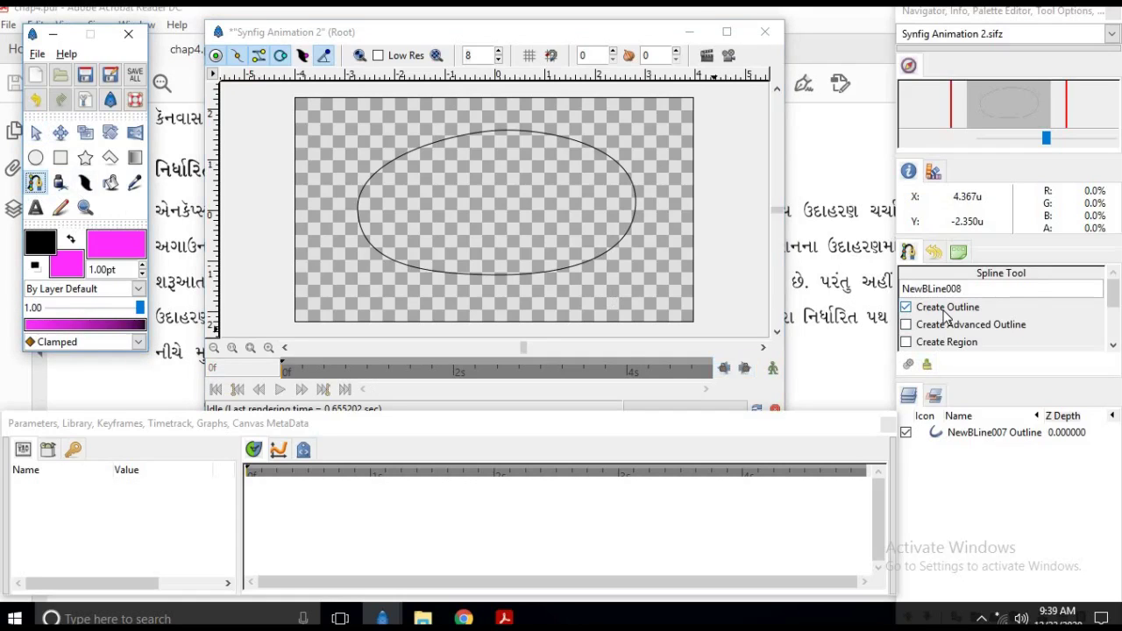
Set the fill color to blue and draw a circle layer of about 0.43u radius near the oval's centre
left_click(36, 160)
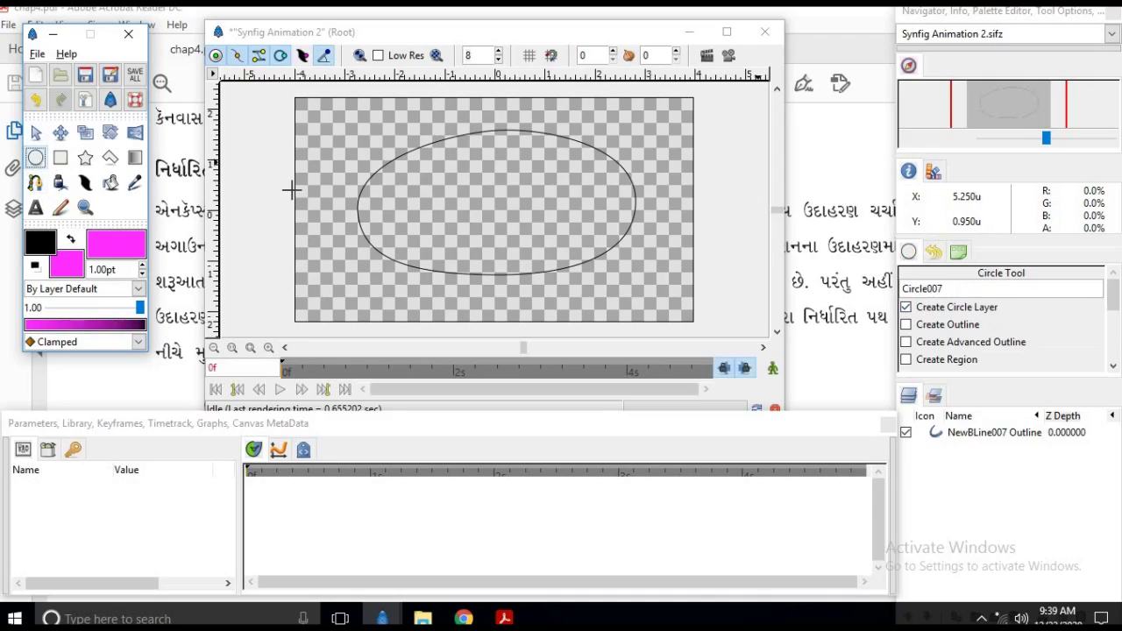
left_click(68, 263)
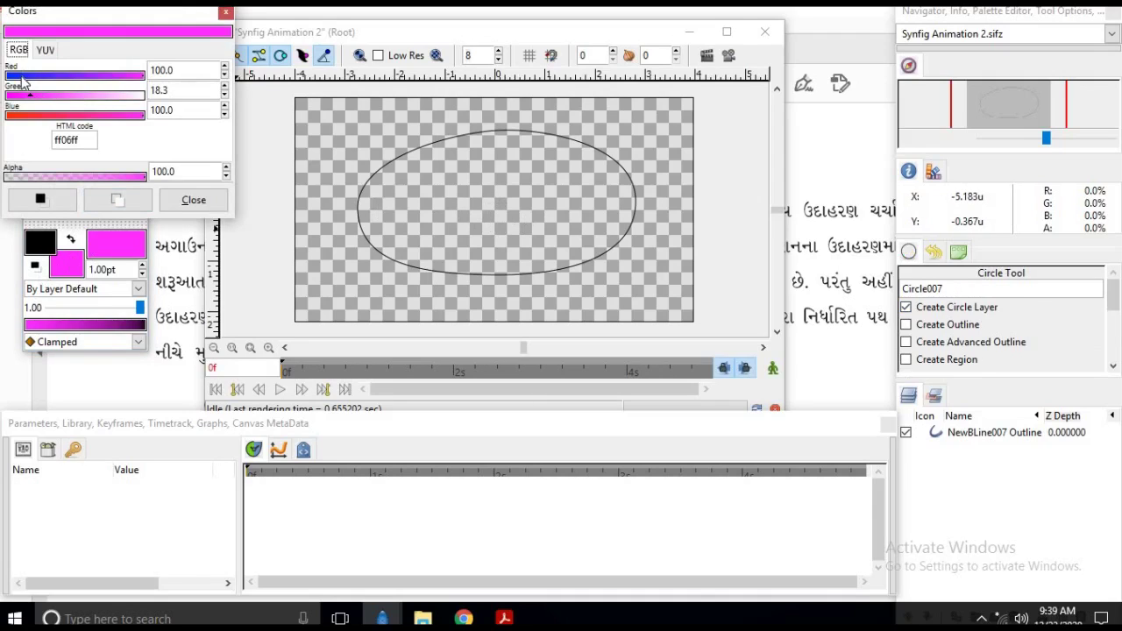
left_click(21, 75)
left_click(193, 200)
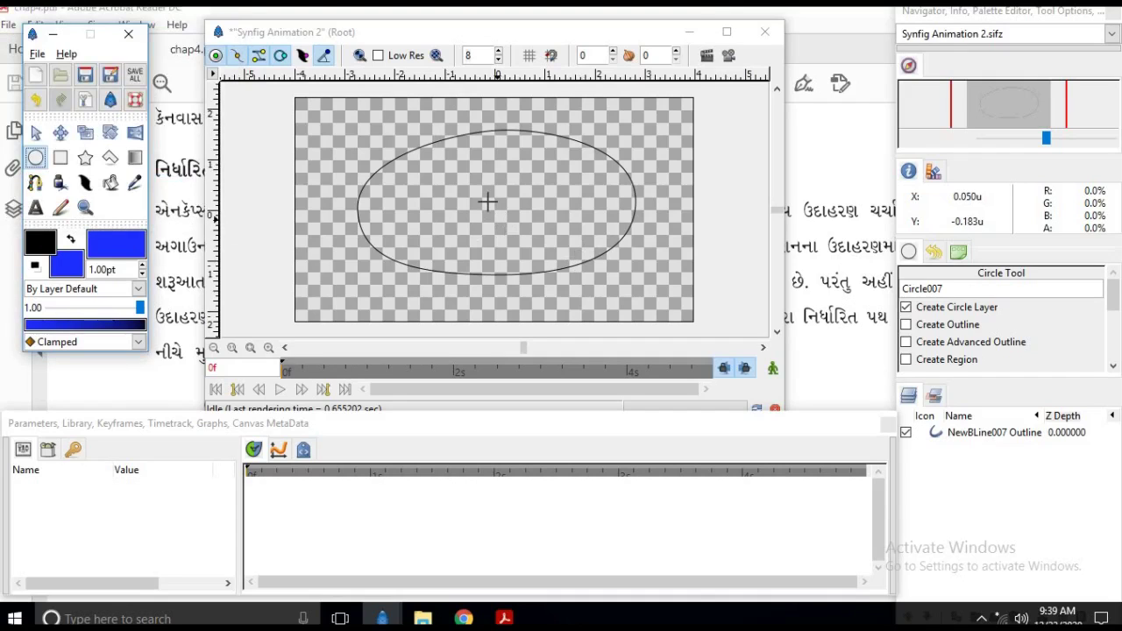
mouse_move(489, 201)
left_mouse_down()
mouse_move(496, 214)
mouse_move(509, 201)
left_mouse_up()
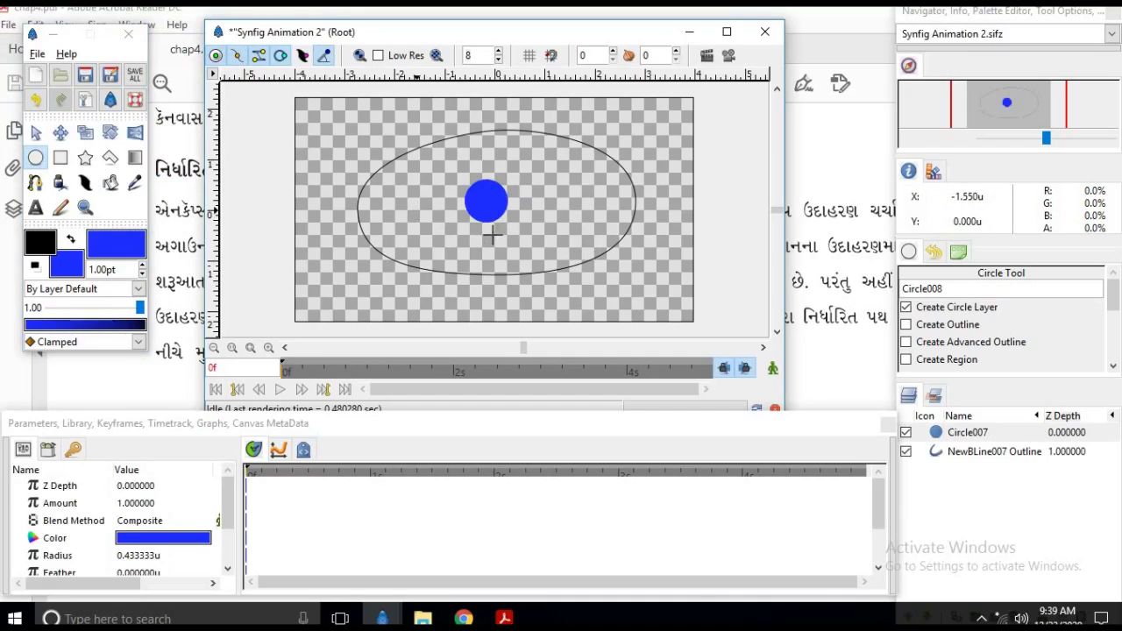
Add a Rotate transform layer above the Circle007 layer
left_click(936, 437)
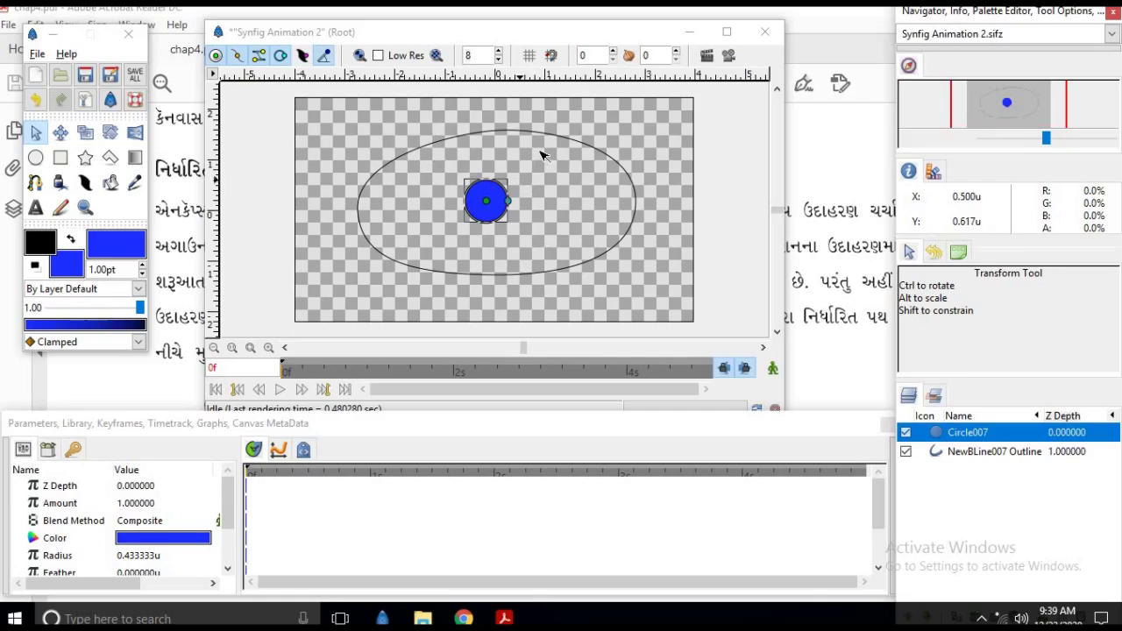
scroll(541, 154, "up", 1)
right_click(954, 436)
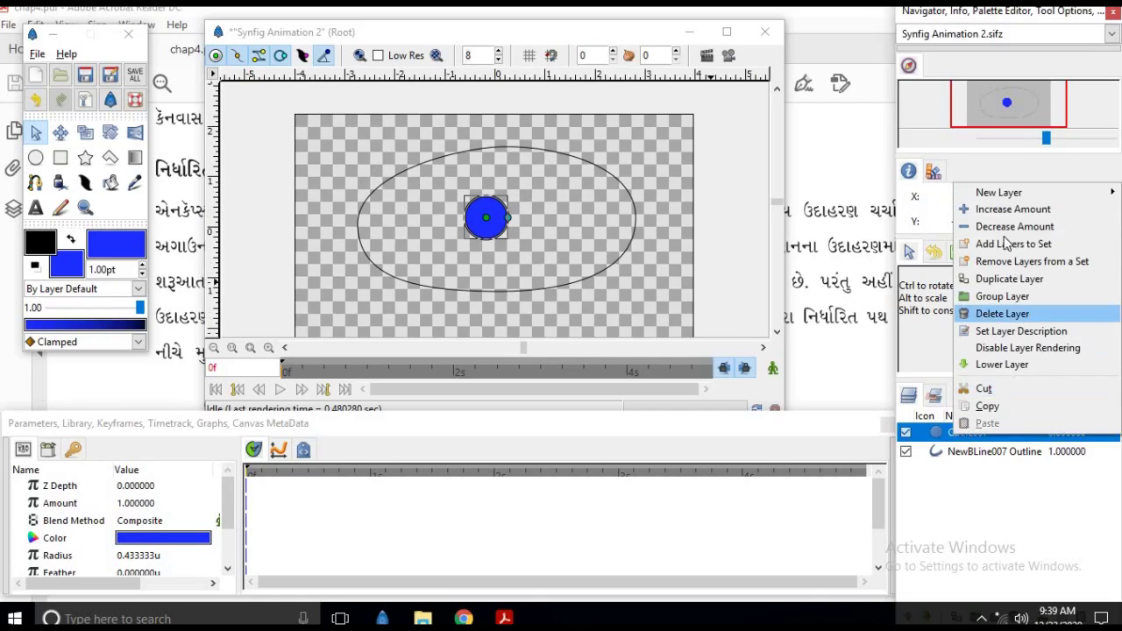
mouse_move(964, 192)
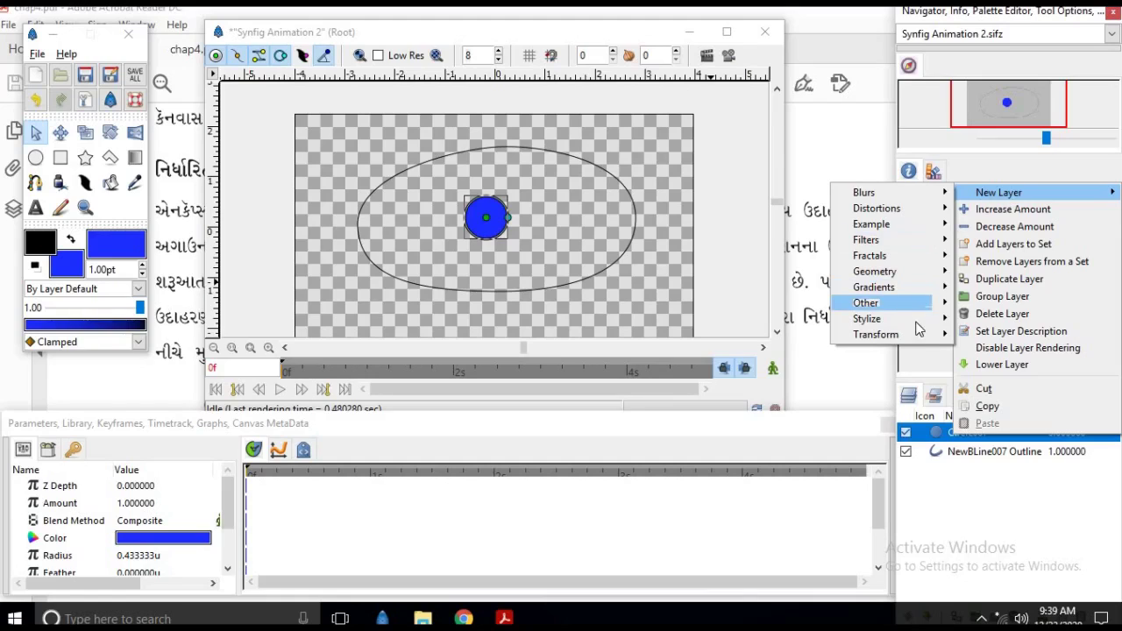
mouse_move(917, 334)
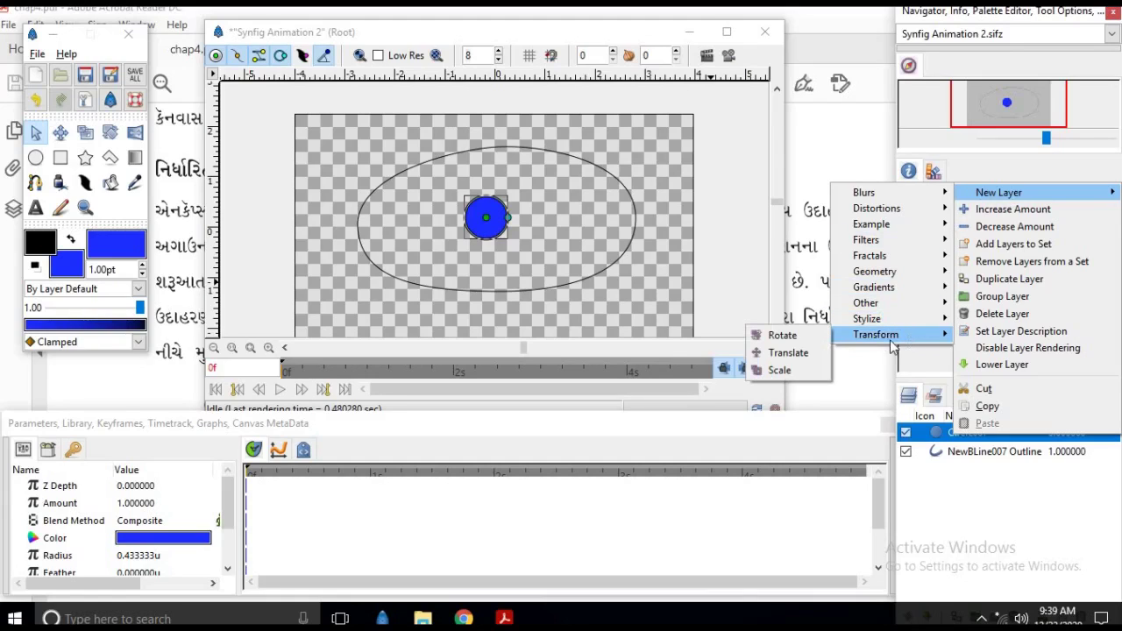
left_click(782, 334)
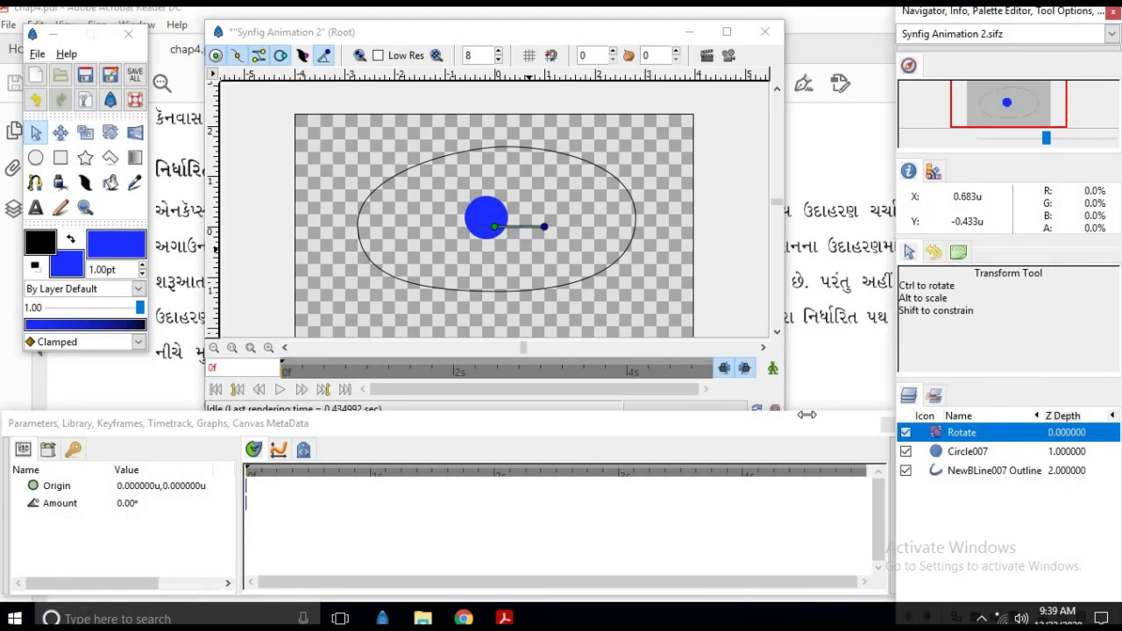
With the Rotate and Circle007 layers selected, move the rotation origin to about -0.30u, 0.17u, close to the blue circle's centre
left_click(935, 456, "ctrl")
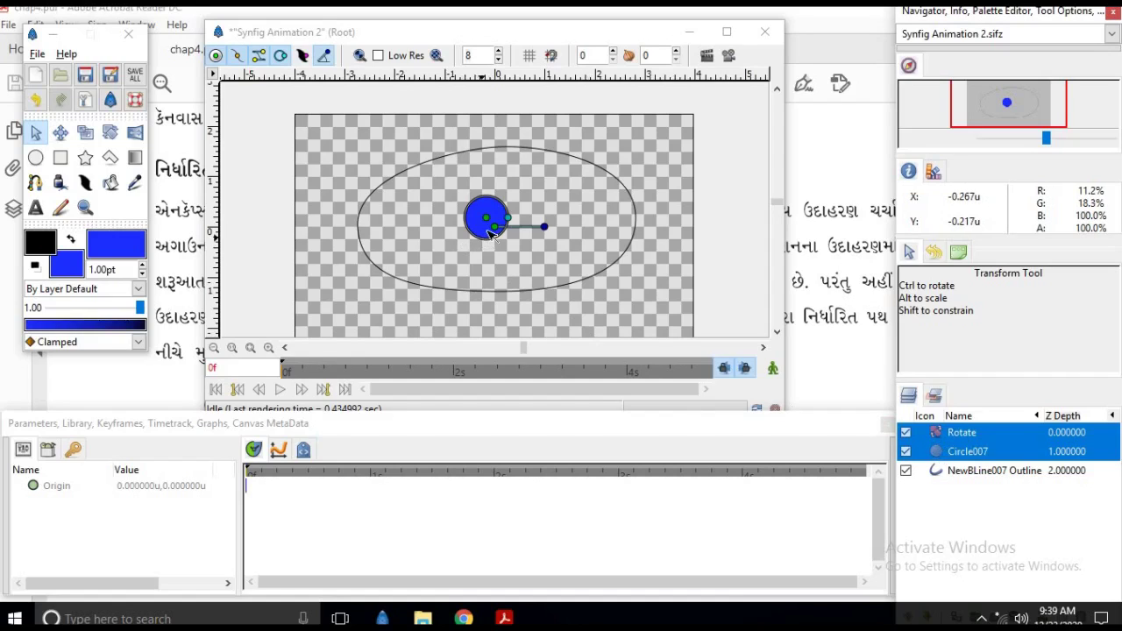
left_click(496, 230)
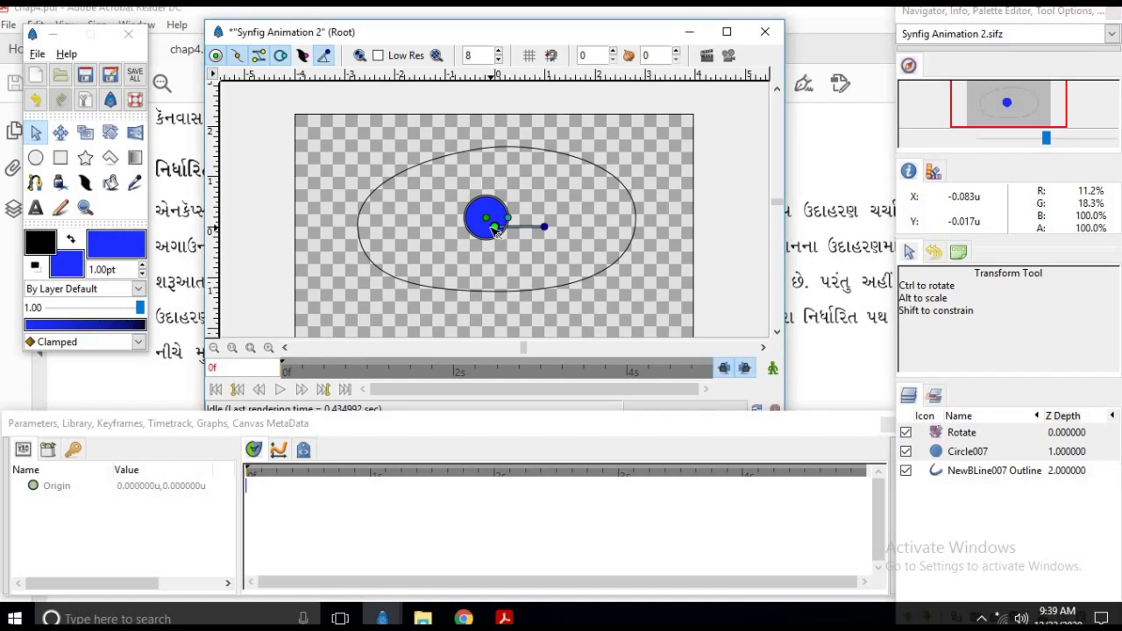
left_click_drag(496, 231, 482, 220)
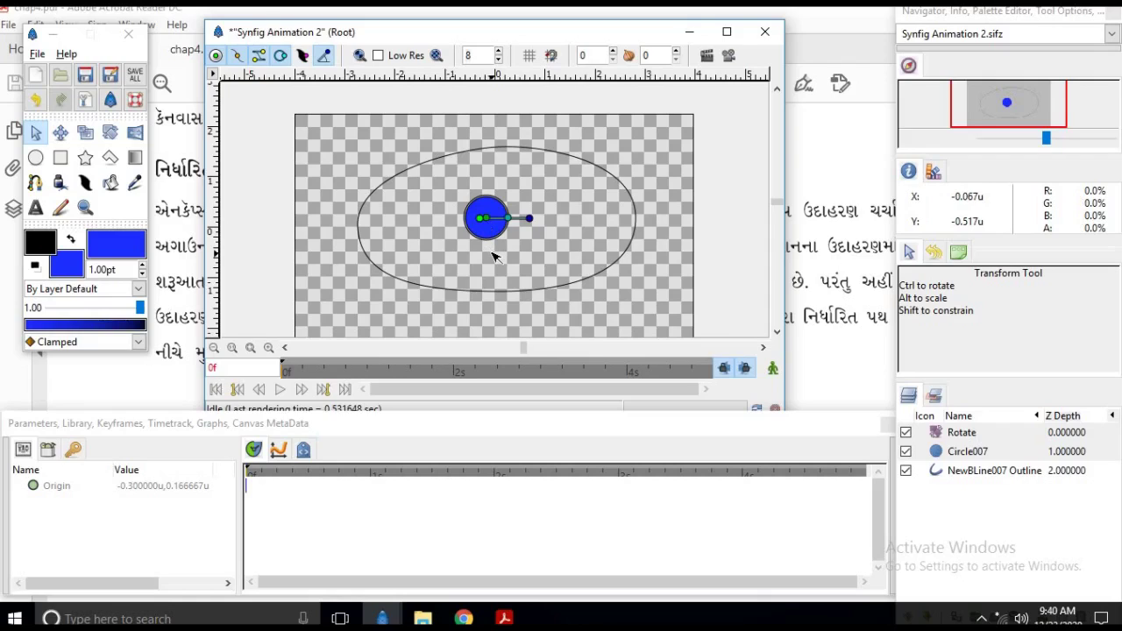
Group the Rotate and Circle007 layers together and expand the new group in the layer list
left_click(968, 452, "shift")
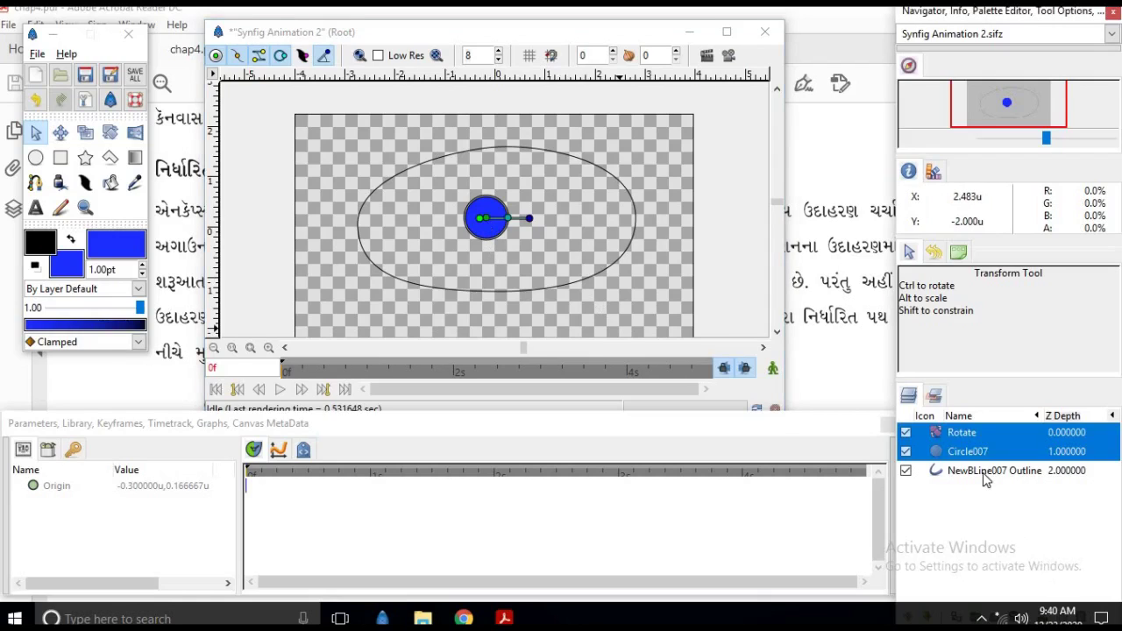
right_click(944, 449)
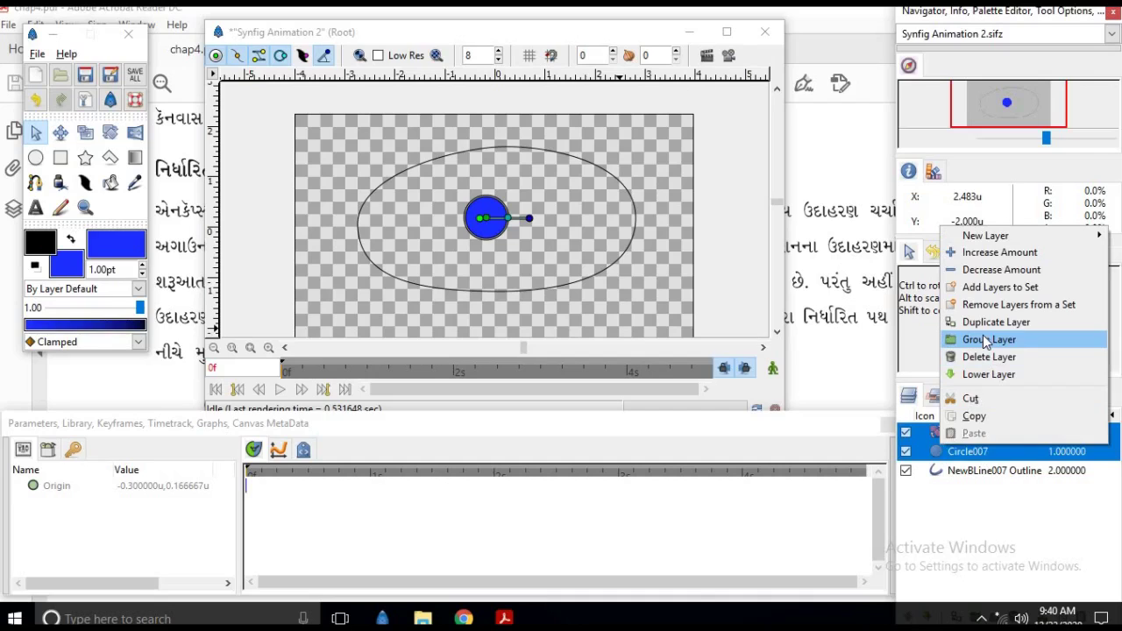
left_click(983, 335)
left_click(956, 432)
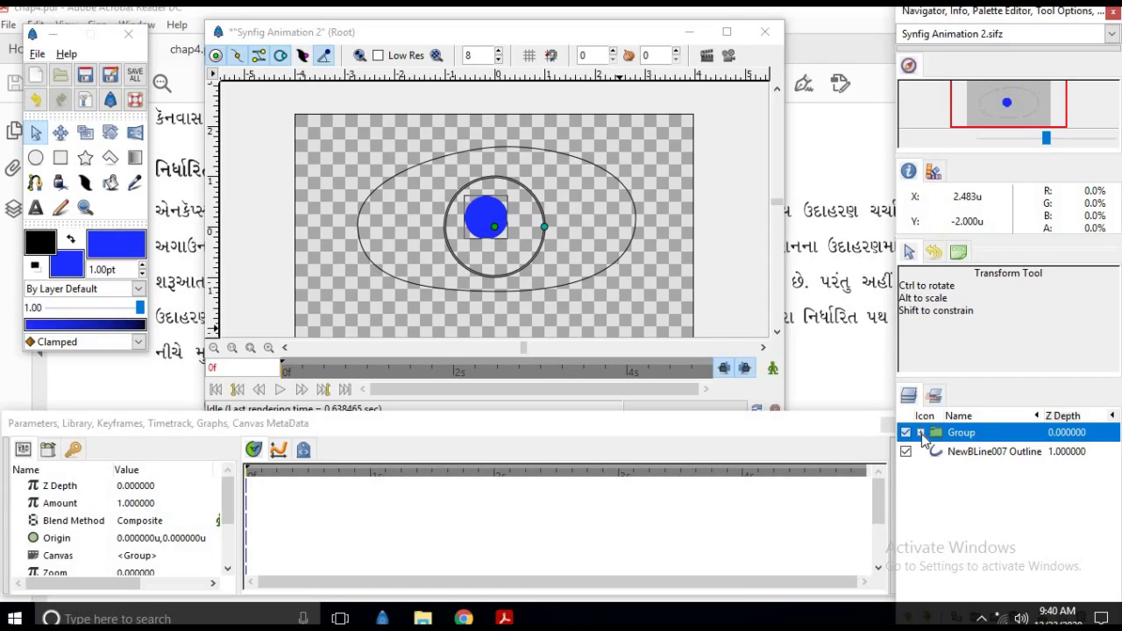
left_click(920, 433)
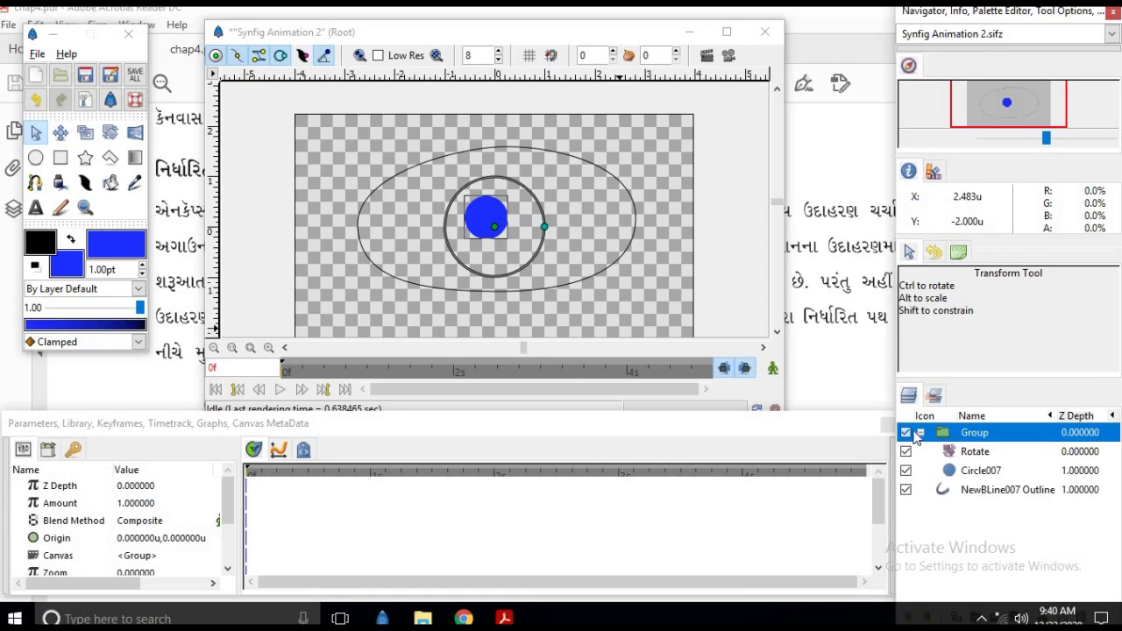
Link the group's origin handle and the Rotate layer's angle handle to the oval outline spline
left_click(962, 440, "ctrl")
left_click(961, 441)
left_click(494, 225)
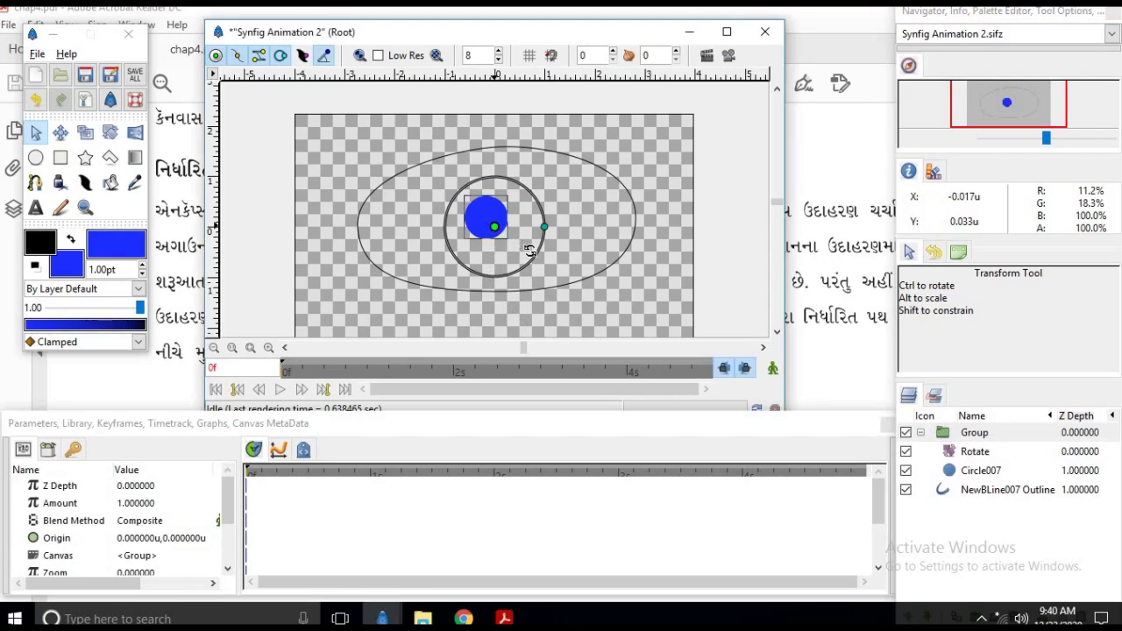
left_click(949, 454)
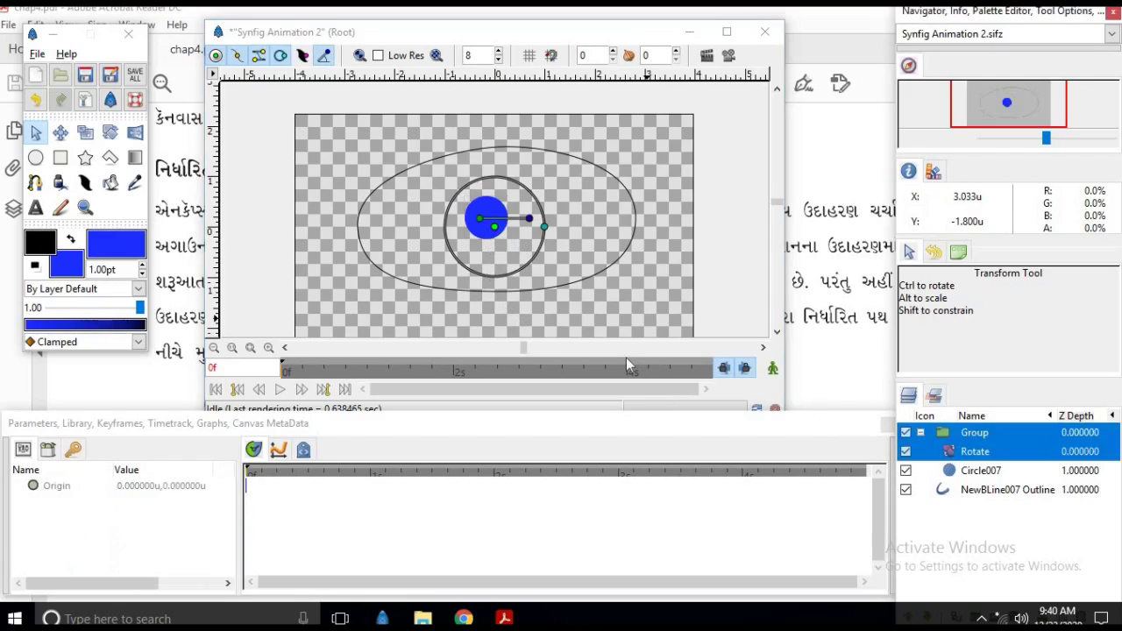
left_click(528, 218)
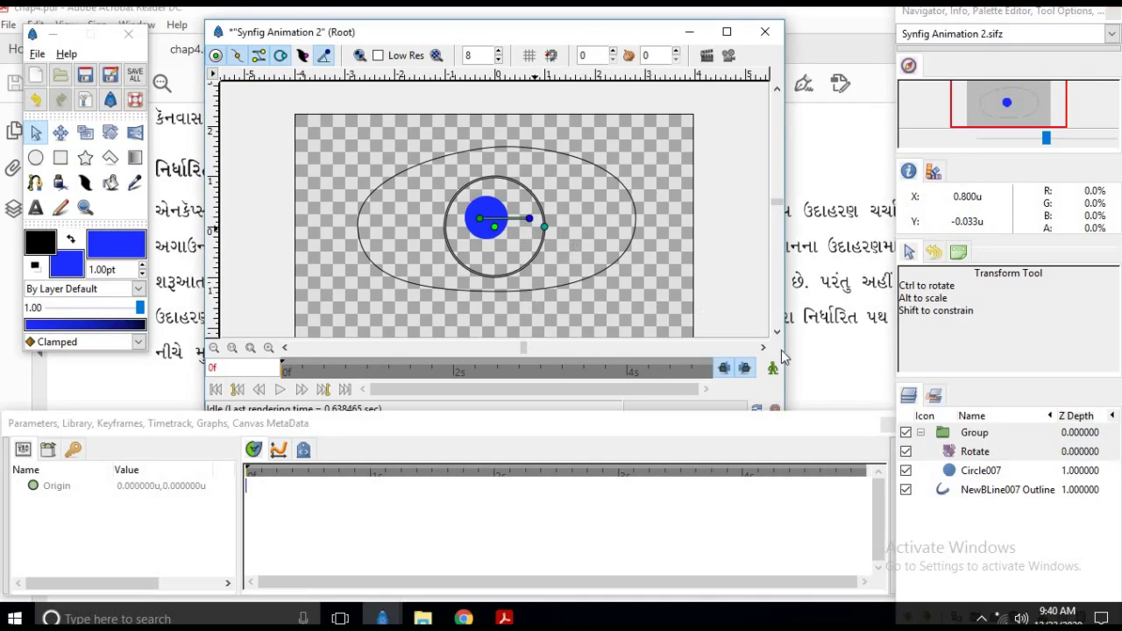
left_click(943, 496)
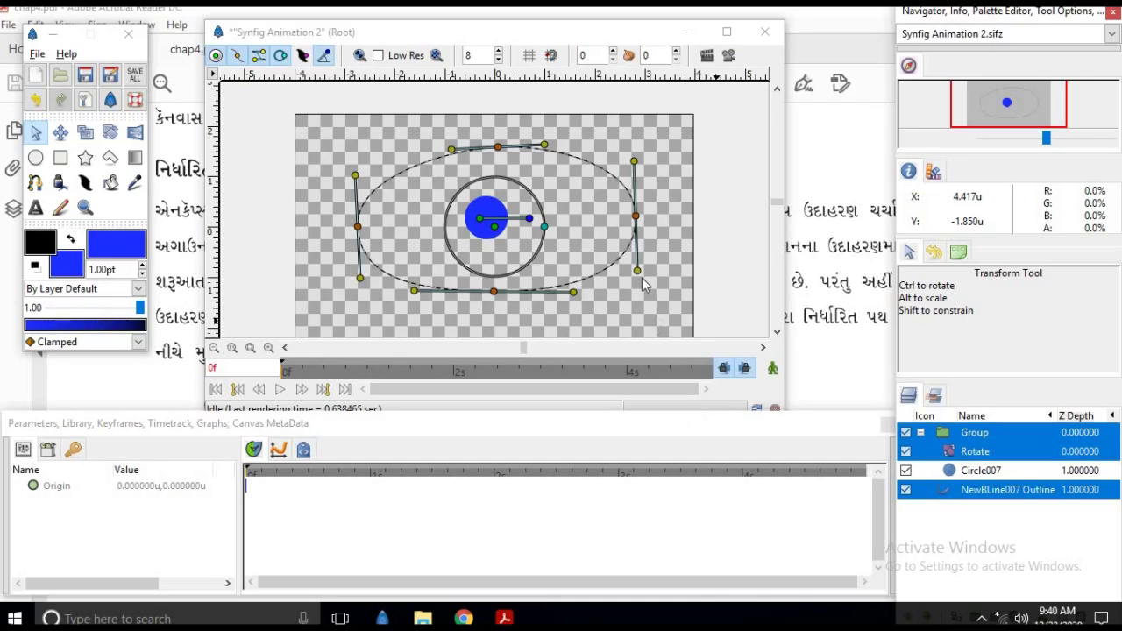
right_click(373, 201)
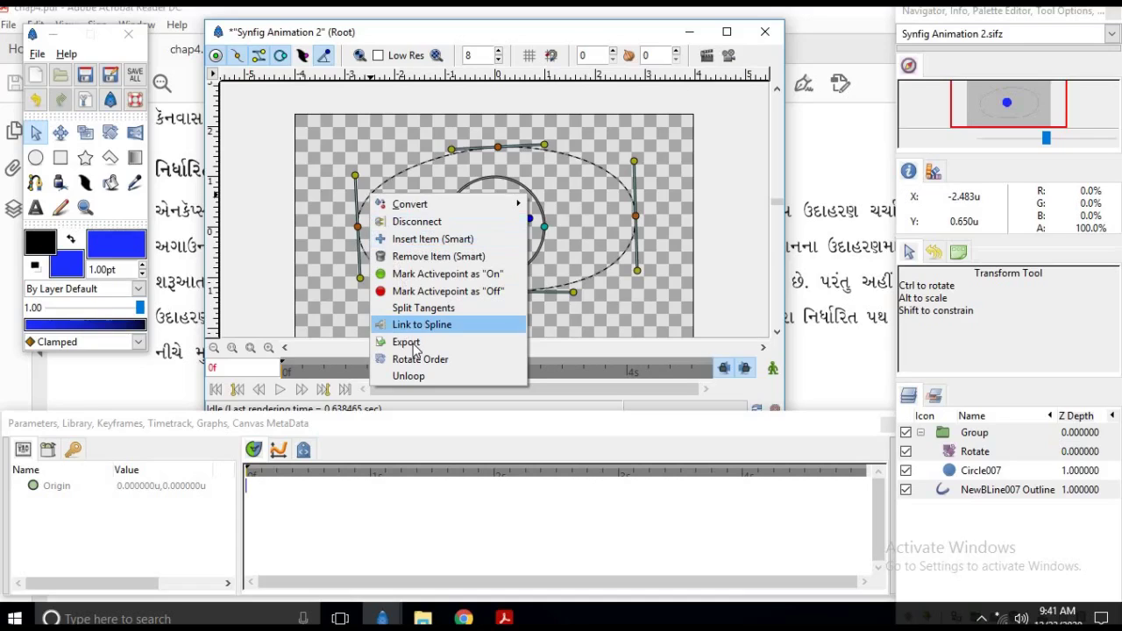
left_click(418, 326)
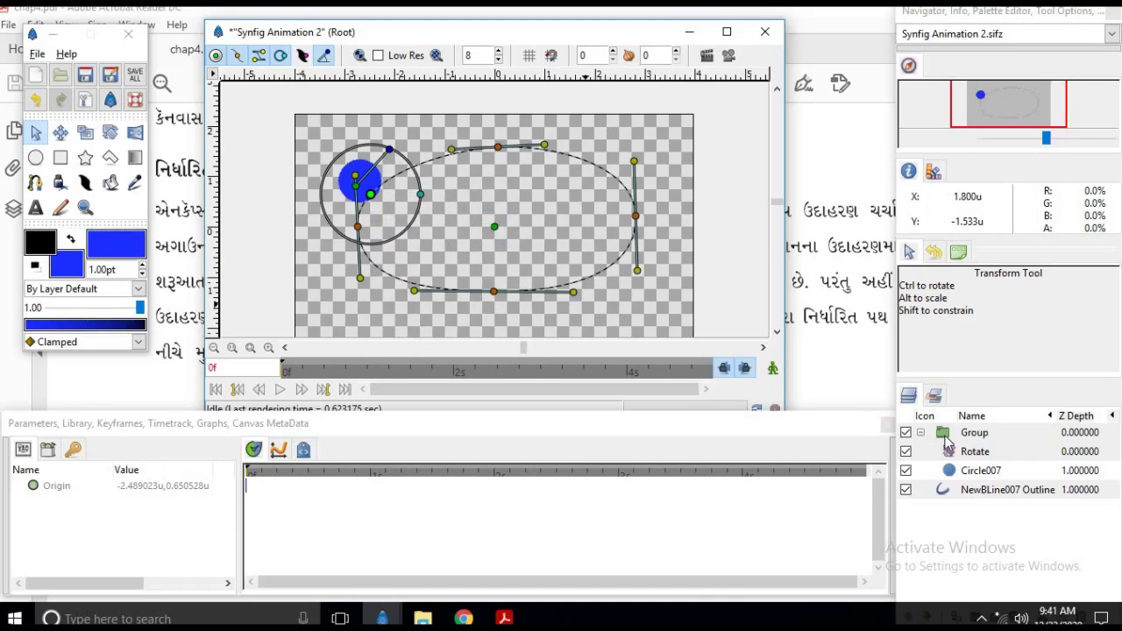
Slide the group's origin along the oval and place it at the path's left end, about -2.74u, -0.13u, at frame 0
left_click(973, 432)
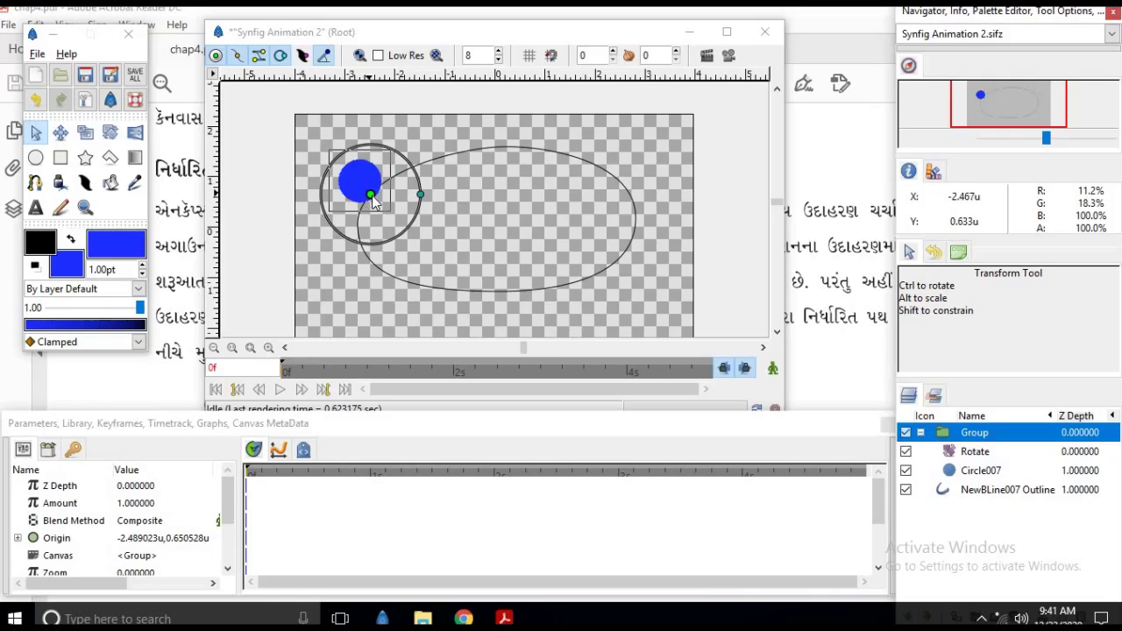
left_click_drag(373, 200, 594, 345)
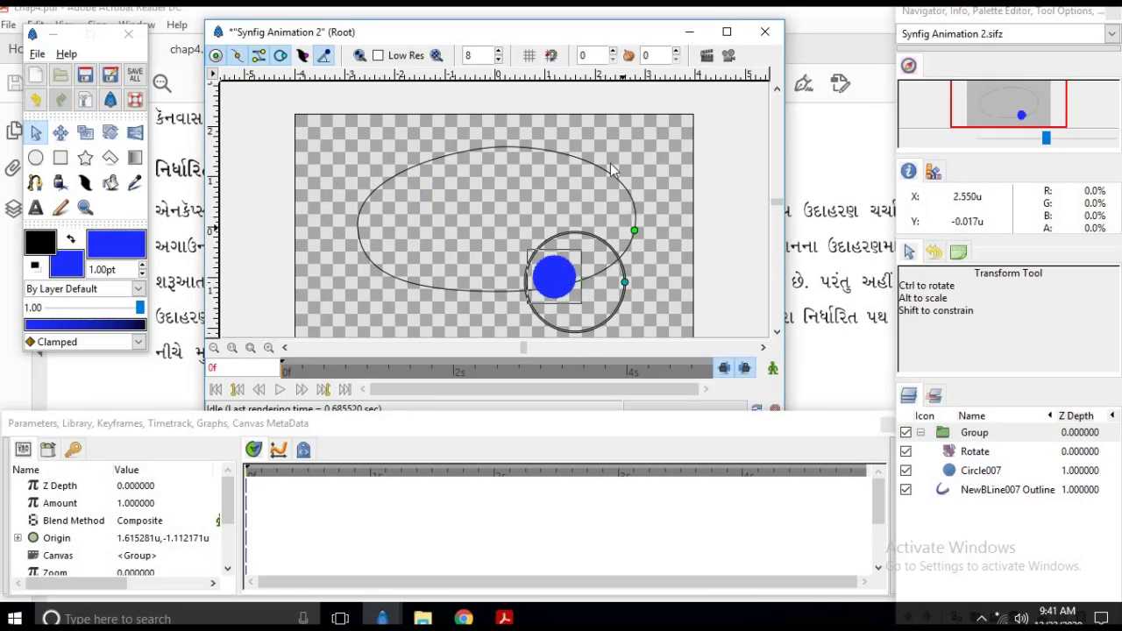
left_click_drag(634, 231, 368, 233)
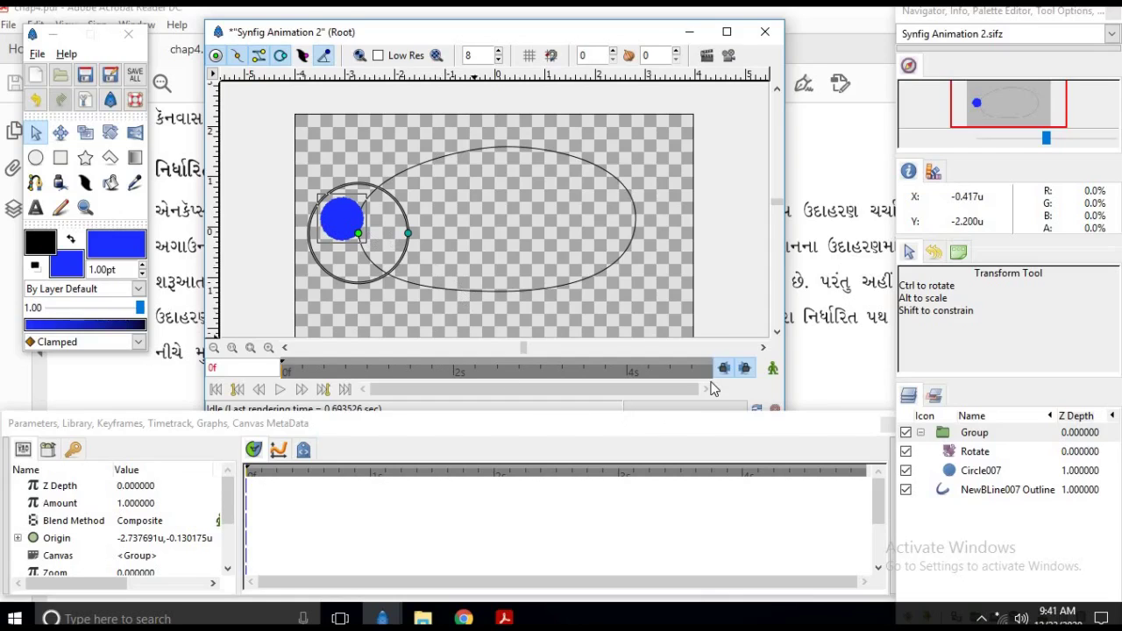
Turn on animate editing mode and, at 1s, move the group's origin to the oval's lower edge, about 0.36u, -1.30u
left_click(774, 370)
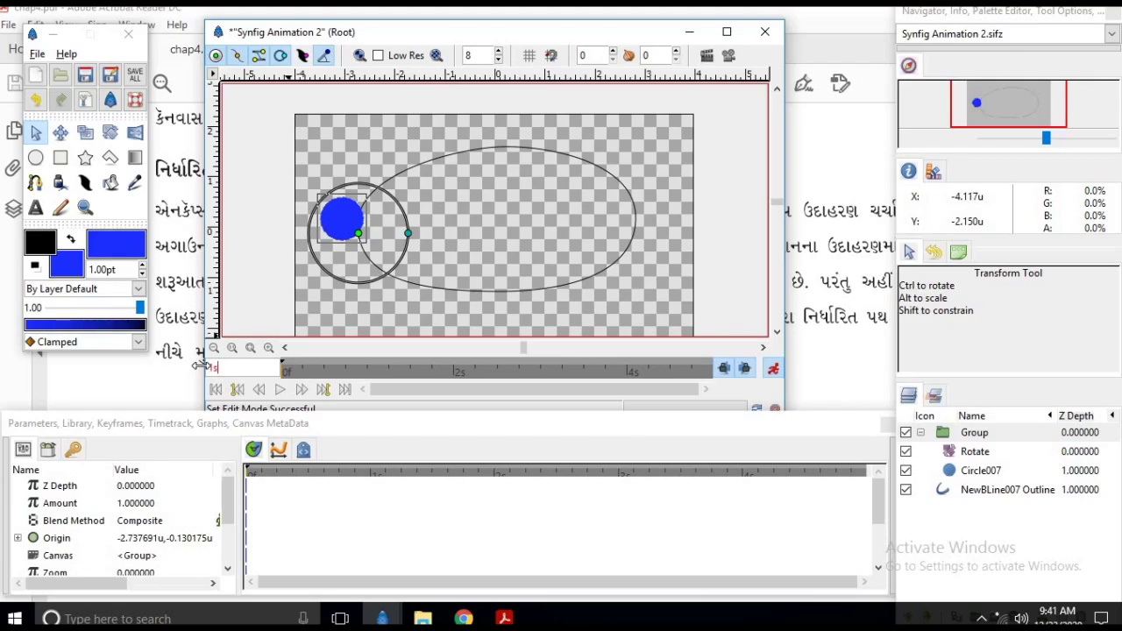
key("Return")
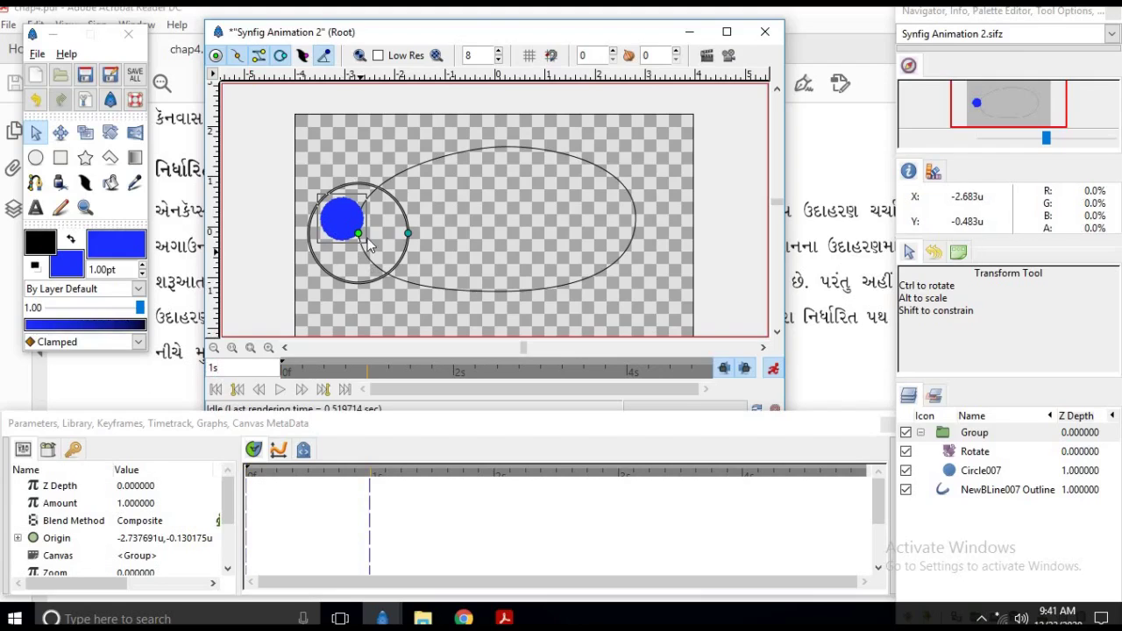
left_click_drag(366, 240, 523, 323)
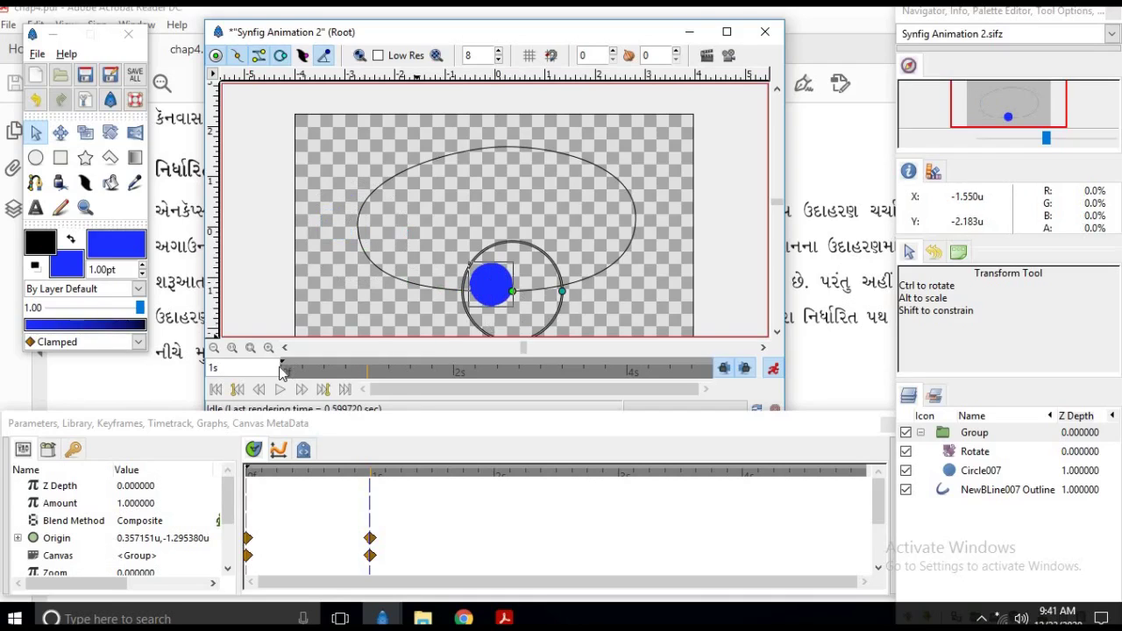
At 2s, move the group's origin to the right end of the oval, about 2.83u, 0.17u
left_click_drag(248, 369, 198, 375)
type("2s")
key("Return")
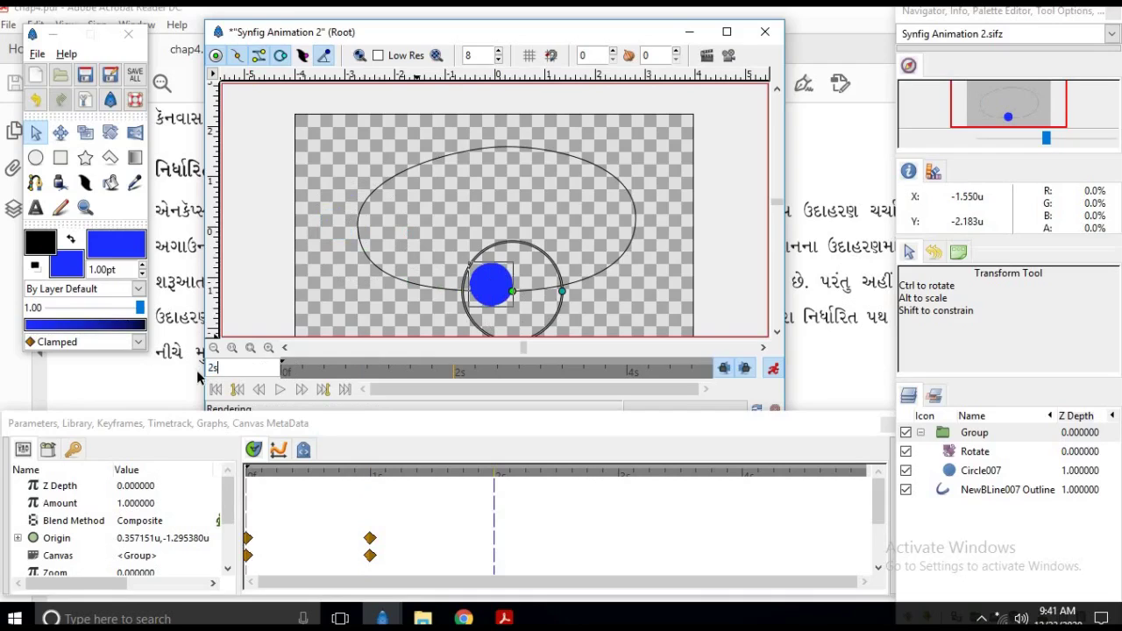
left_click_drag(513, 293, 634, 218)
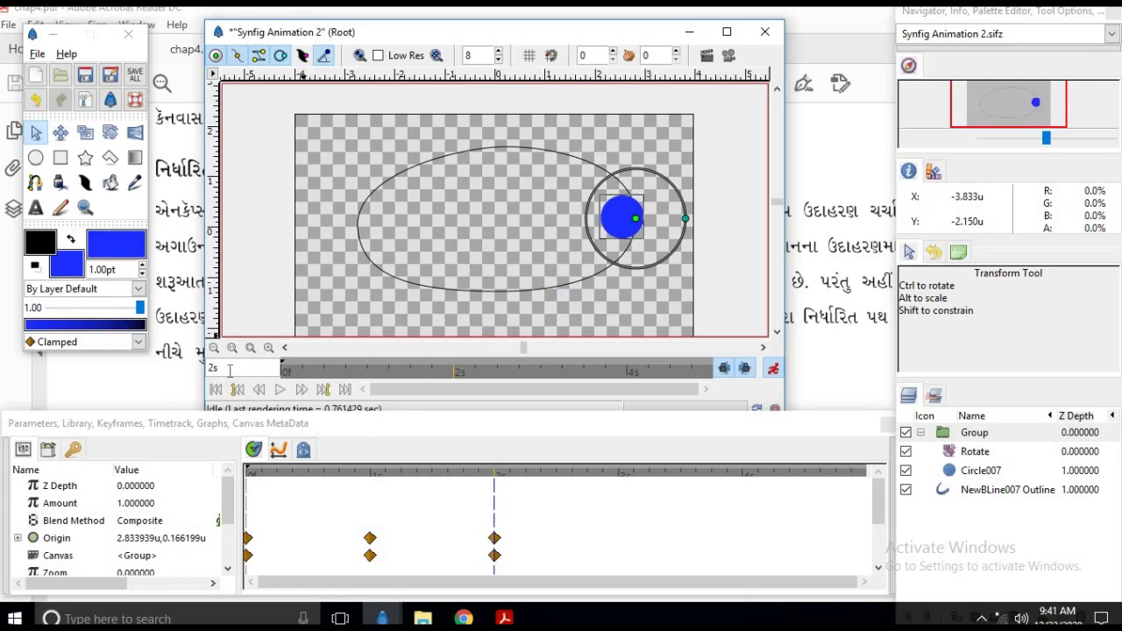
At 3s, move the group's origin to the upper edge of the oval, about -0.26u, 1.57u
type("3")
key("Return")
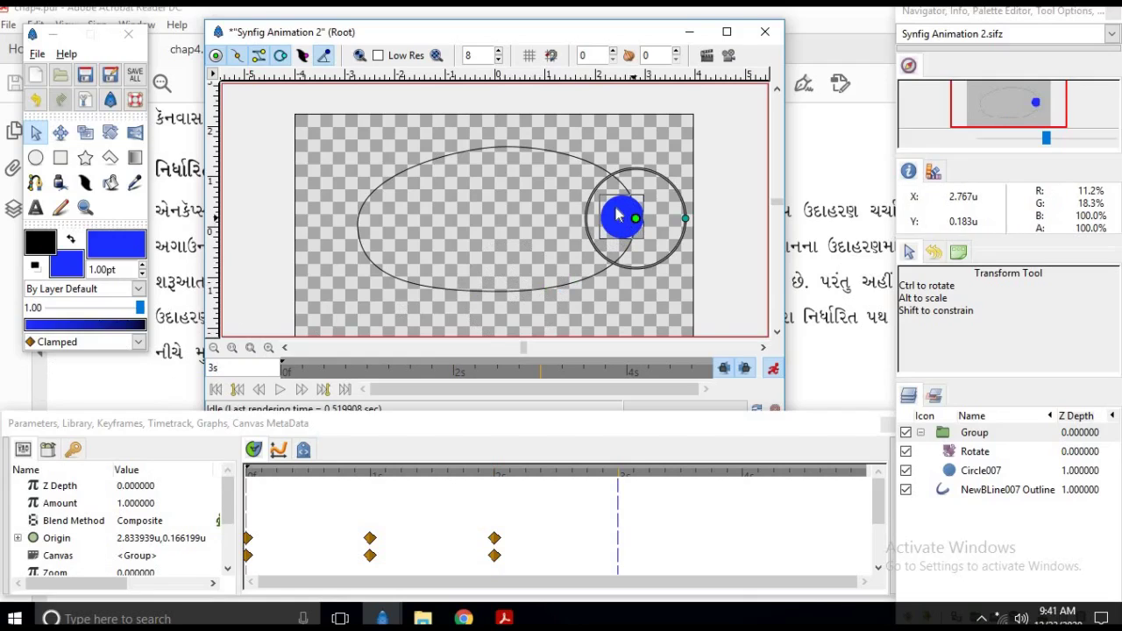
left_click_drag(621, 218, 481, 149)
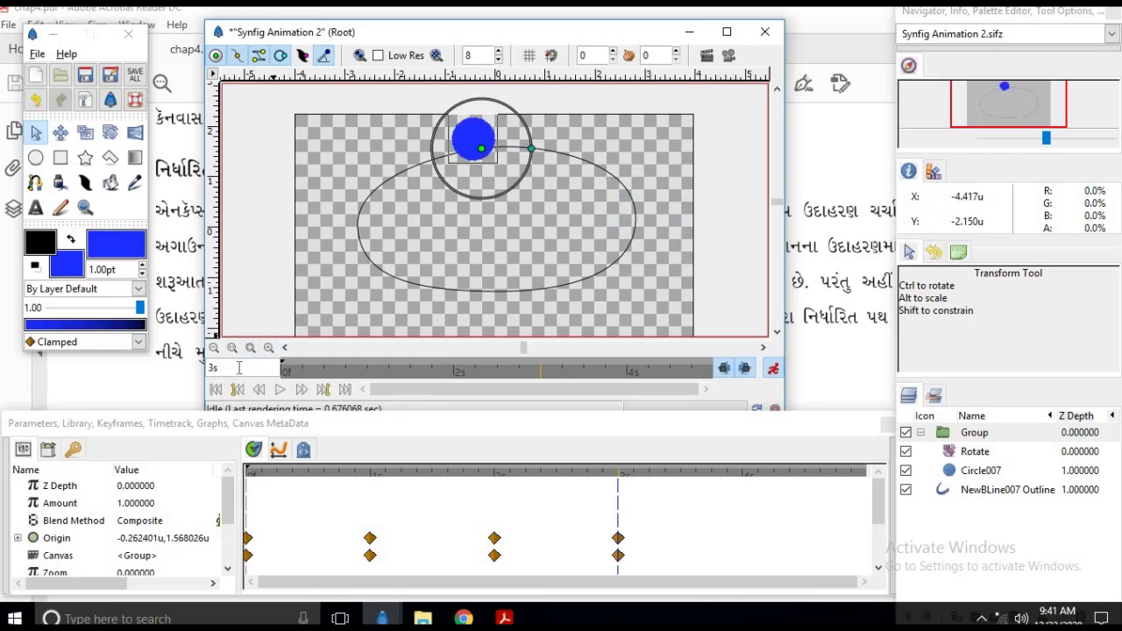
At 4s, return the group's origin to the left end of the oval, about -2.75u, 0.08u
key("BackSpace")
key("BackSpace")
type("4s")
key("Return")
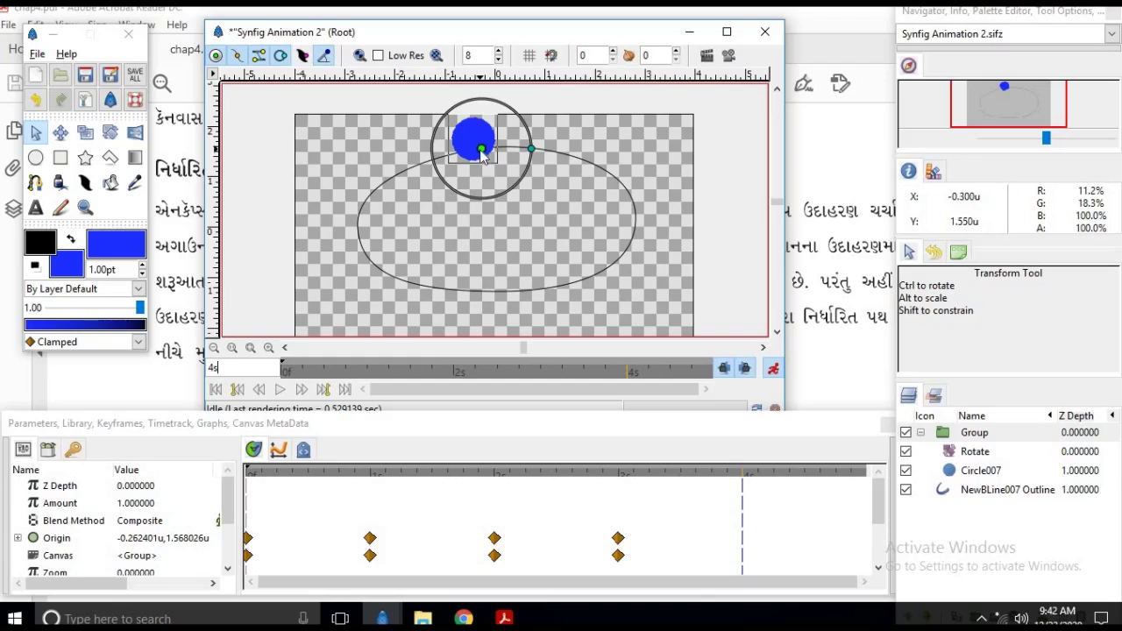
left_click_drag(481, 149, 371, 223)
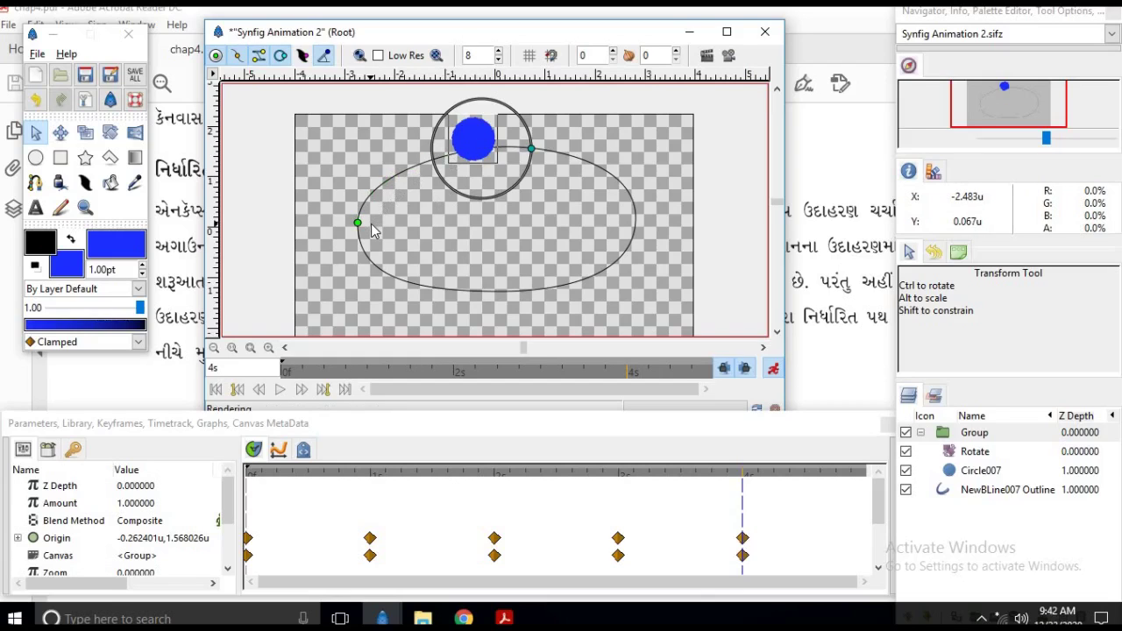
Render a preview with the default options, play the ball animation and close the preview window
left_click(727, 57)
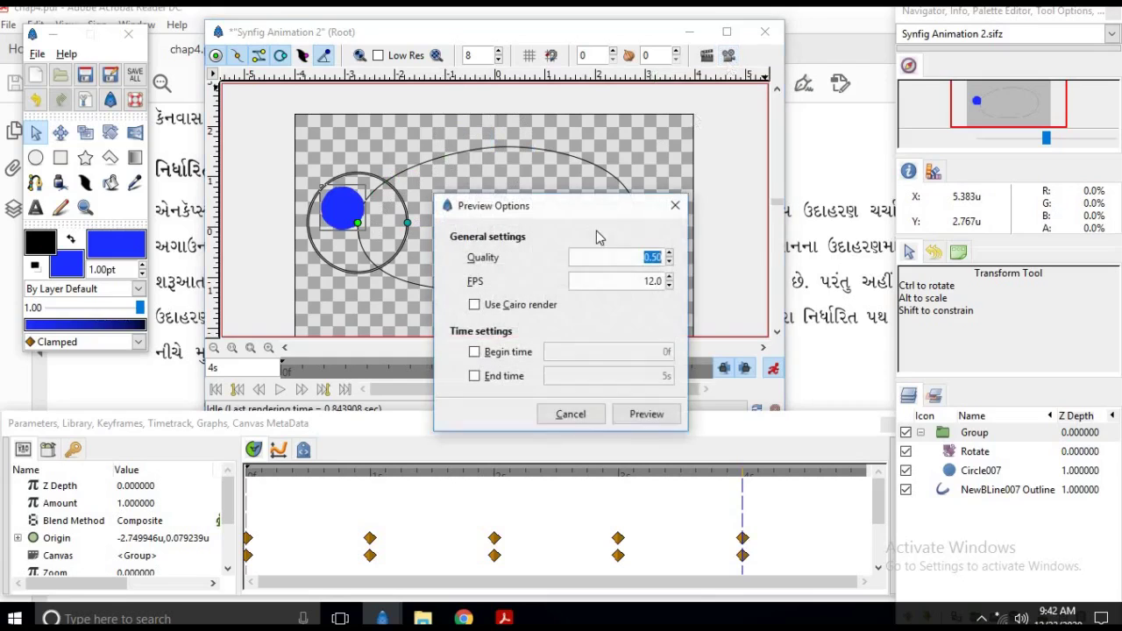
left_click(625, 411)
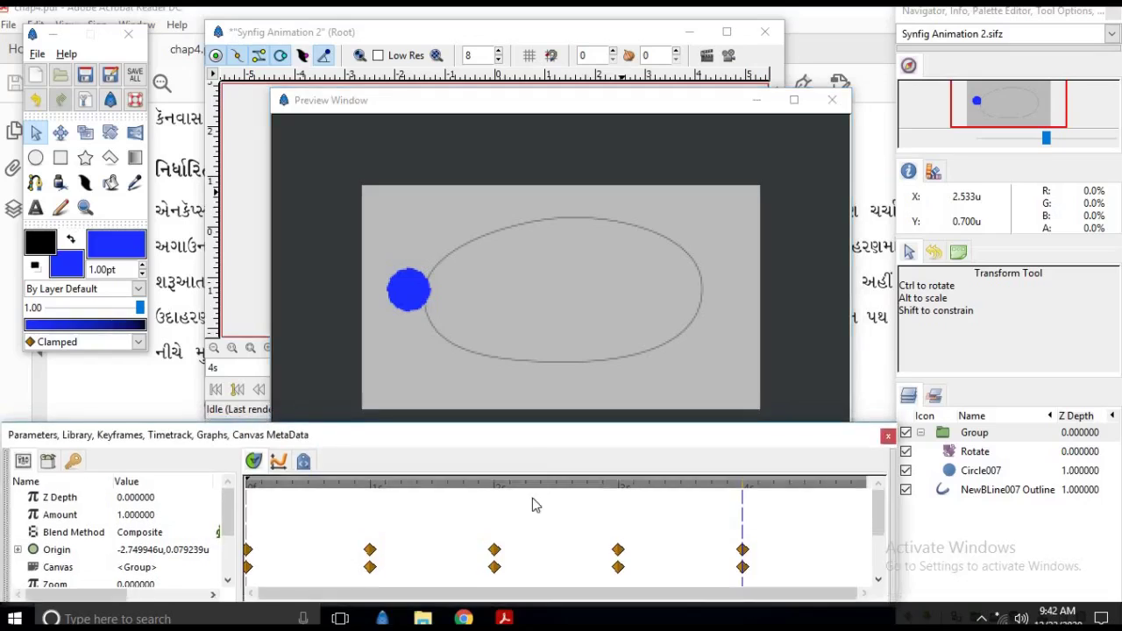
left_click(307, 511)
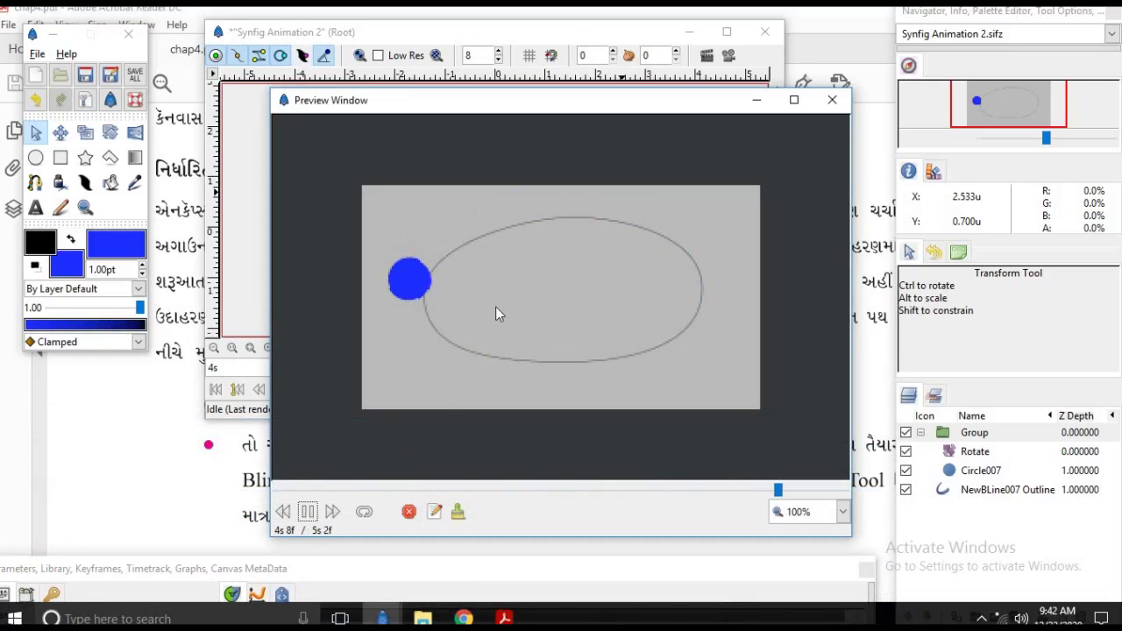
left_click(847, 105)
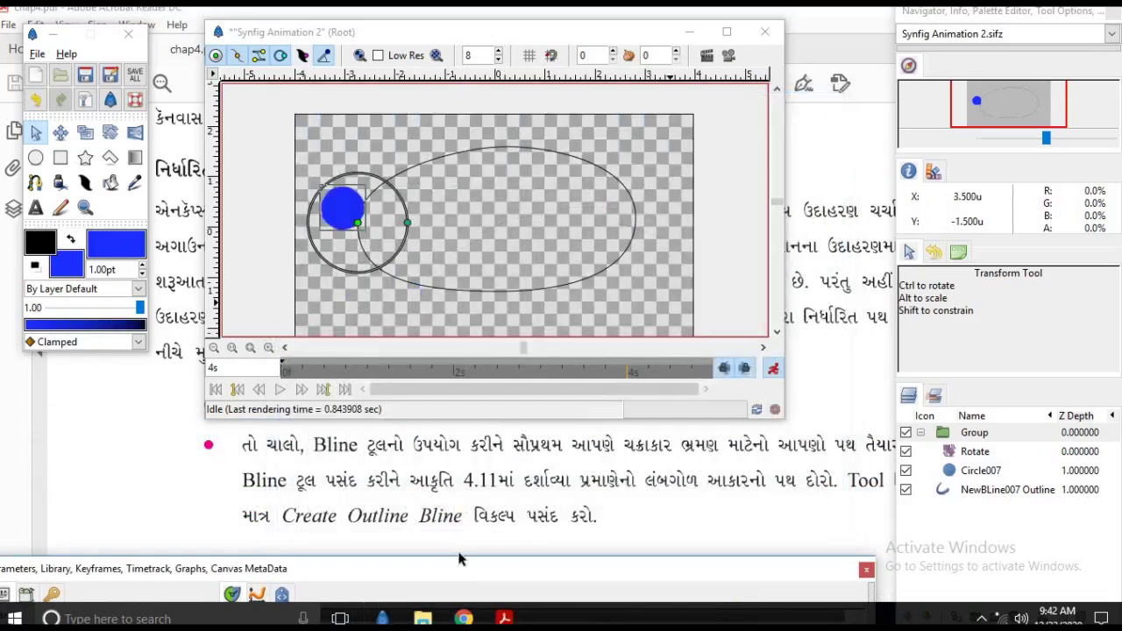
Switch to chap4.pdf in Acrobat Reader and read the page 6 instructions on drawing the oval path with the Bline tool
left_click(529, 474)
scroll(351, 328, "down", 2)
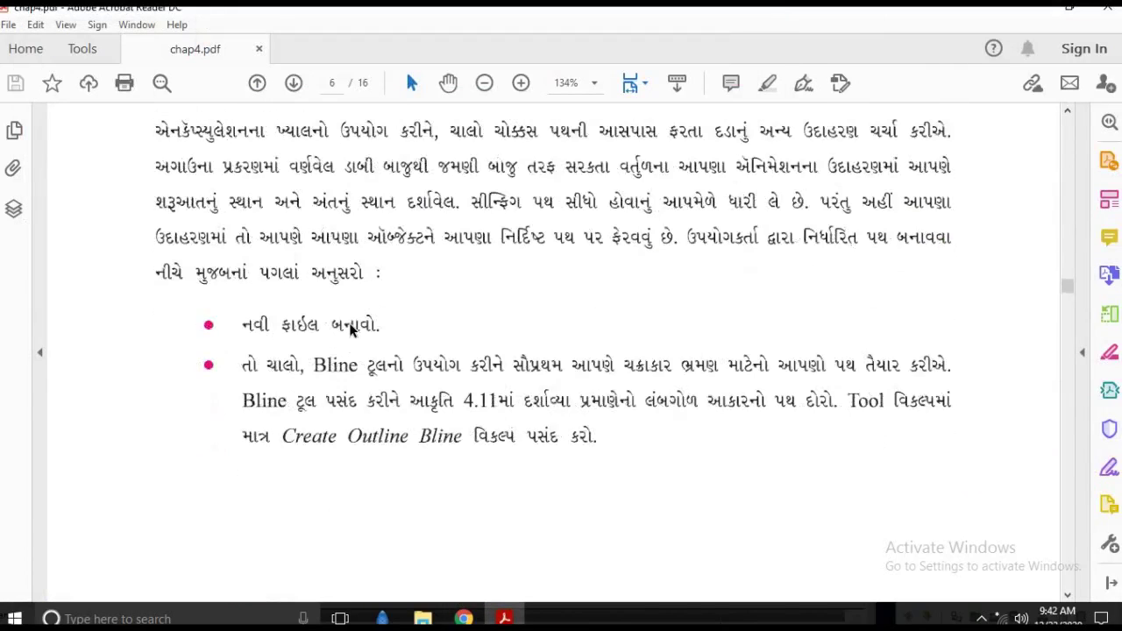
scroll(348, 328, "down", 2)
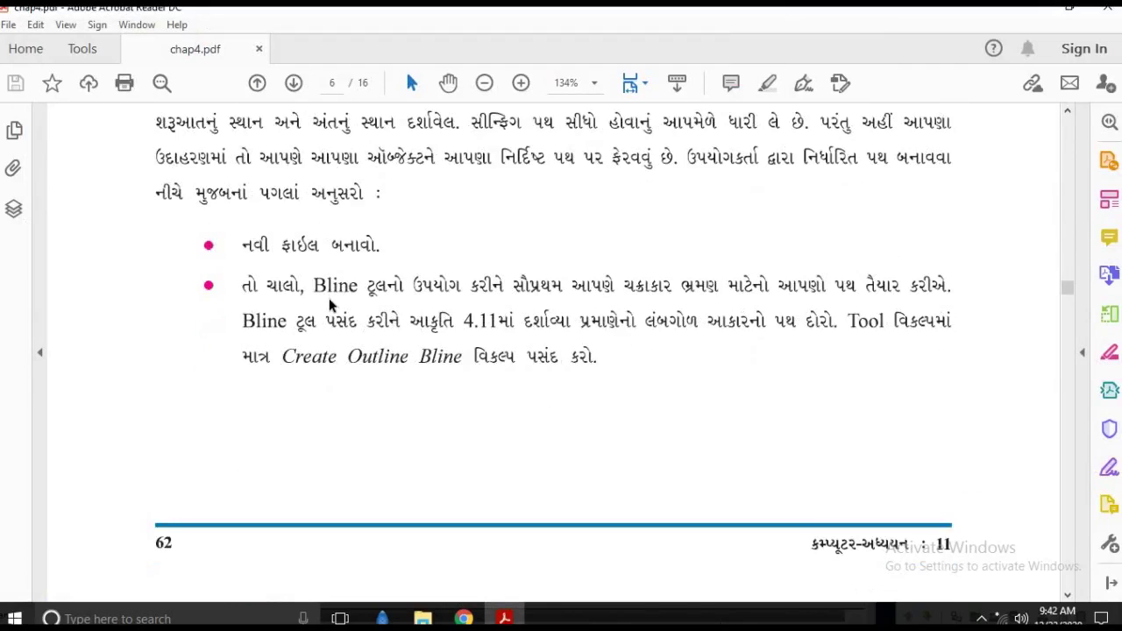
mouse_move(382, 618)
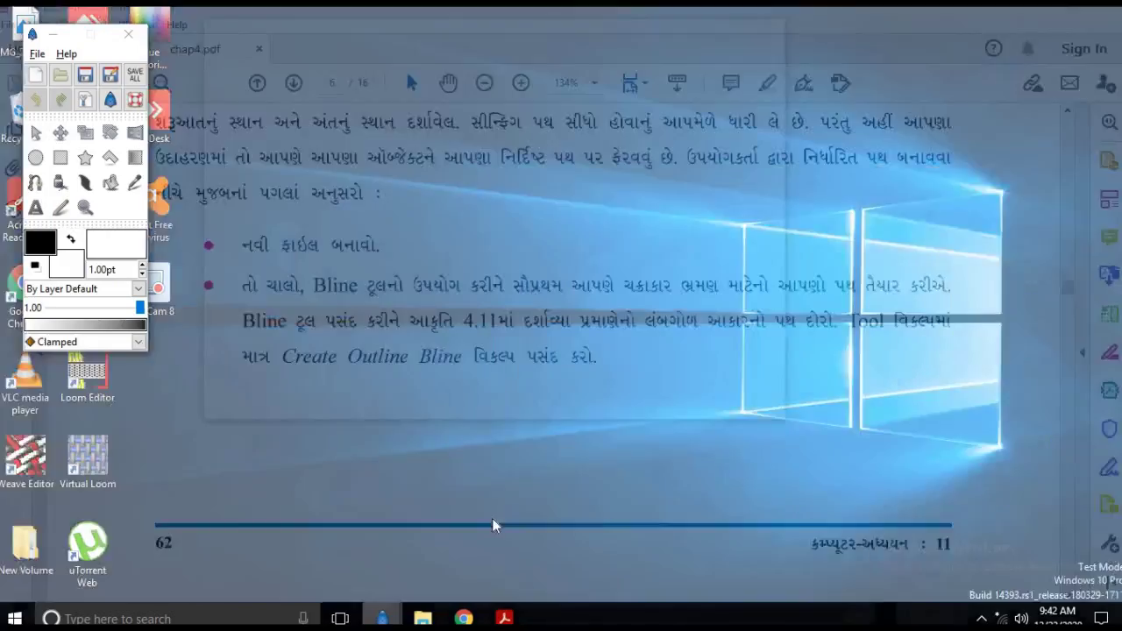
left_click(493, 526)
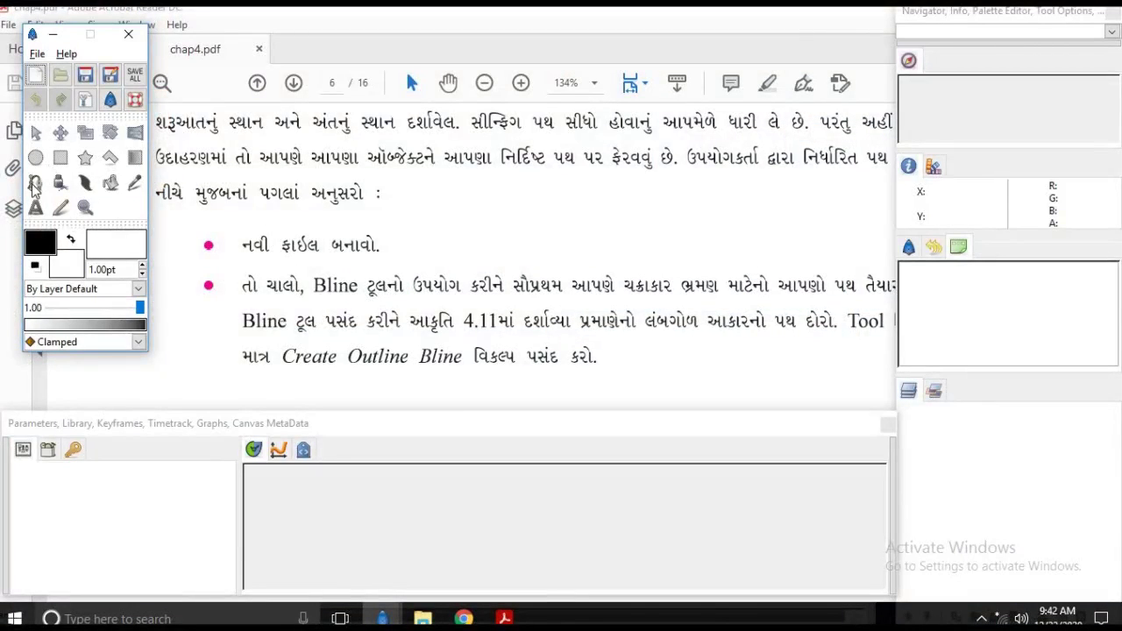
left_click(359, 309)
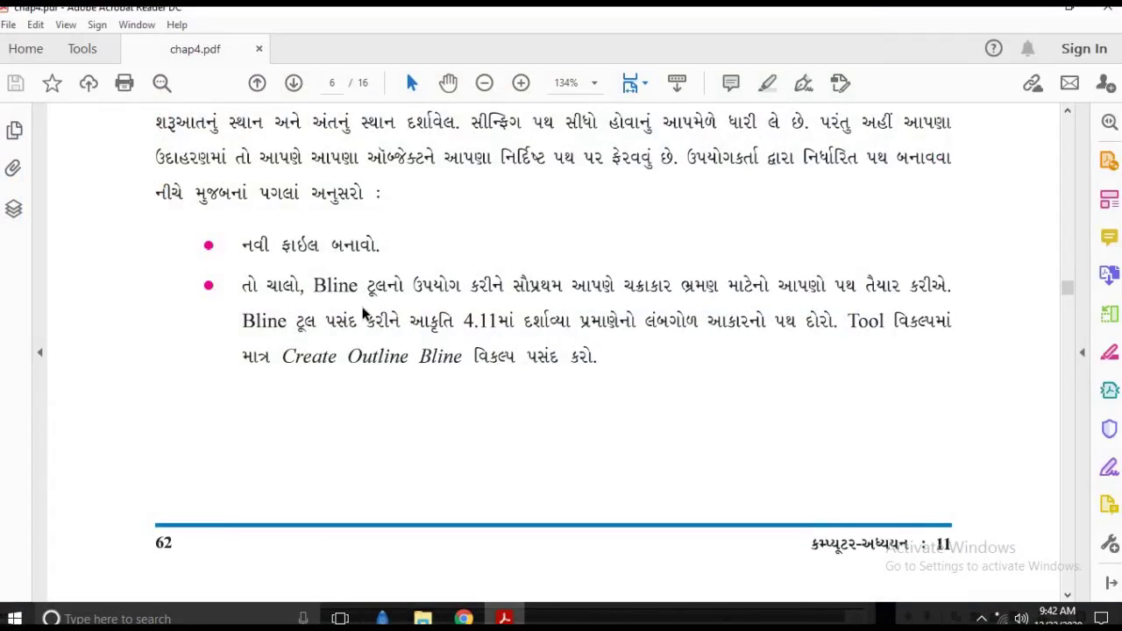
scroll(362, 313, "down", 2)
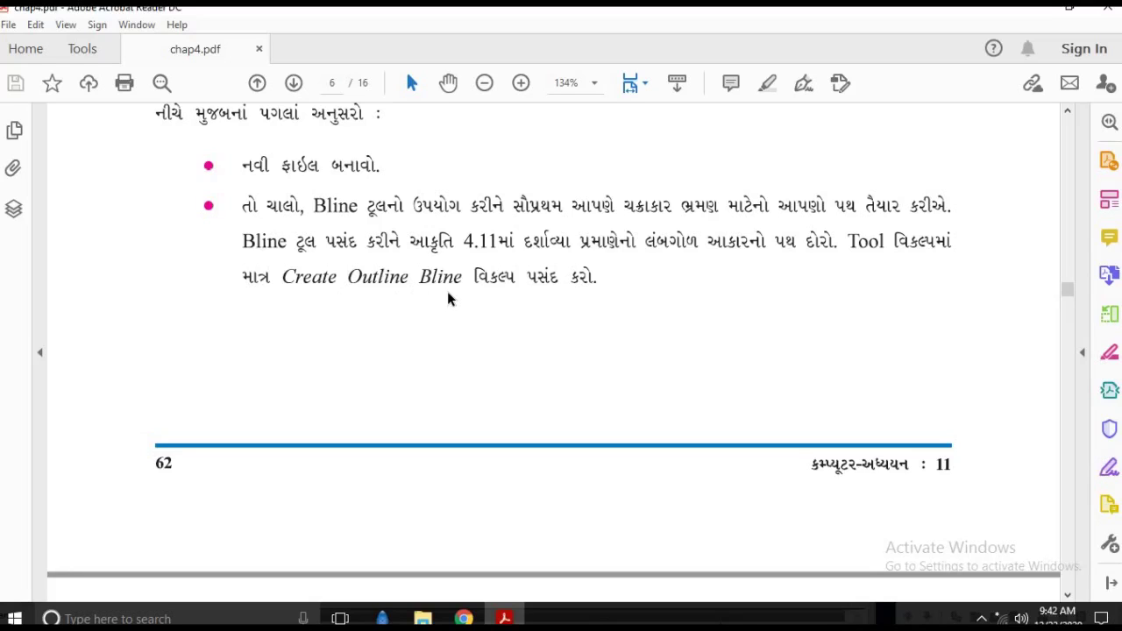
Read page 7 of chap4.pdf on finishing the Bline path, drawing the circle and adding a Rotate layer, including figures 4.11 and 4.12
scroll(451, 284, "down", 14)
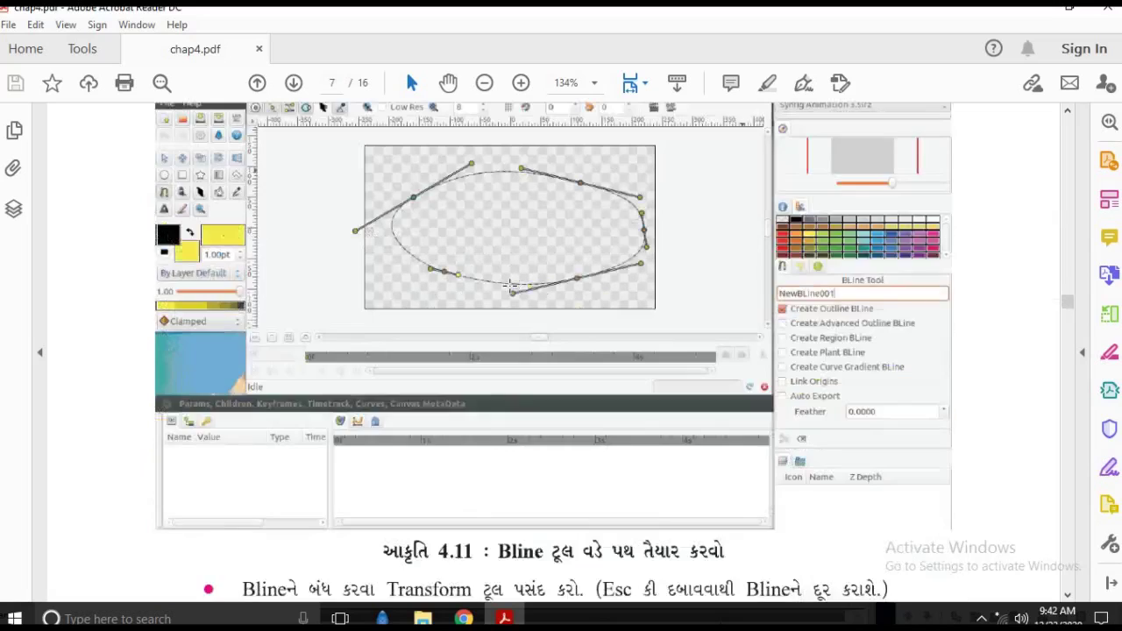
scroll(510, 283, "up", 2)
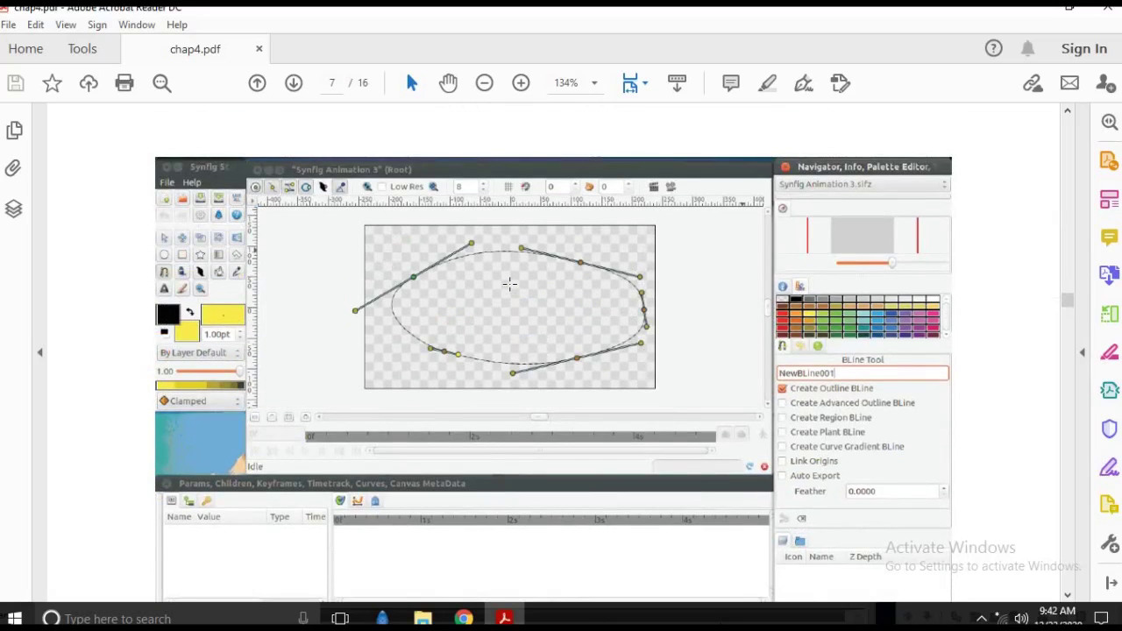
scroll(509, 283, "down", 13)
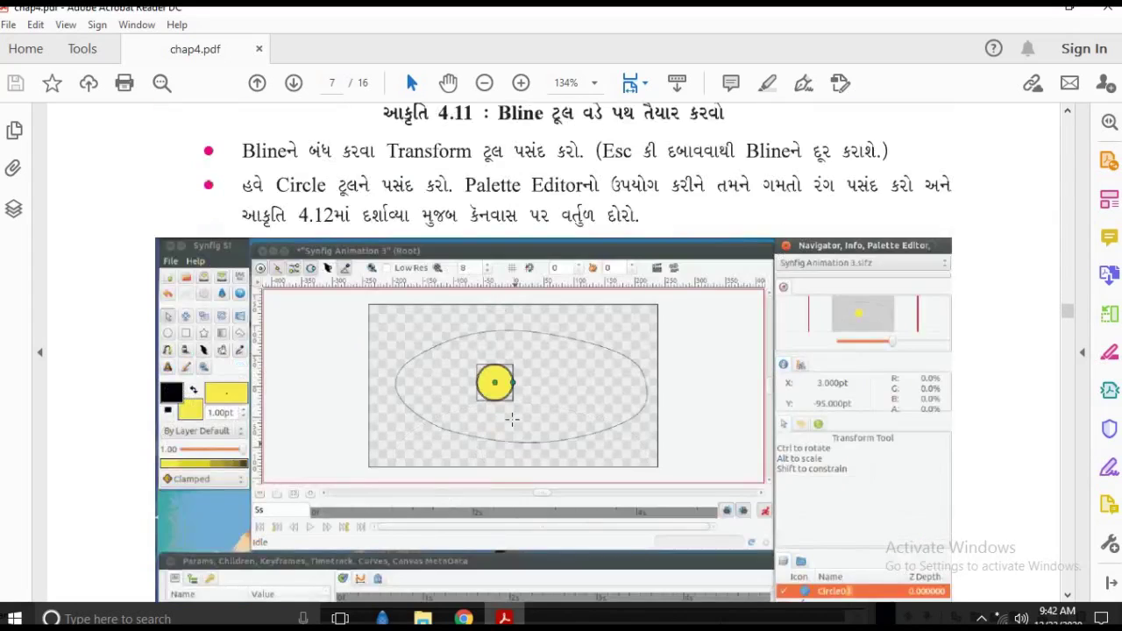
scroll(507, 382, "down", 1)
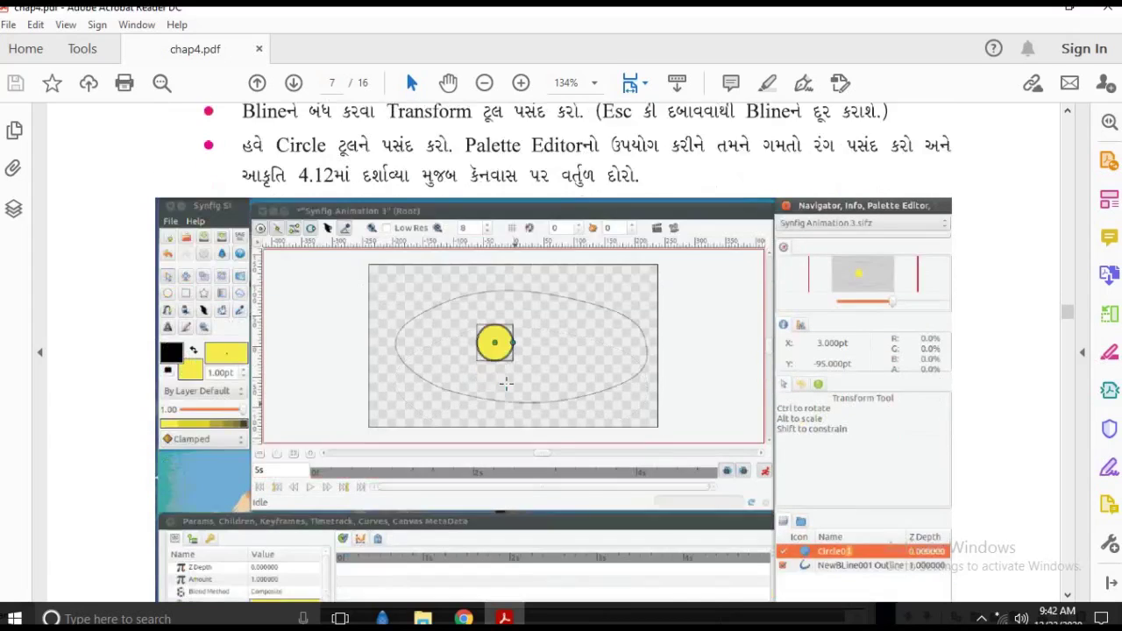
scroll(506, 383, "down", 9)
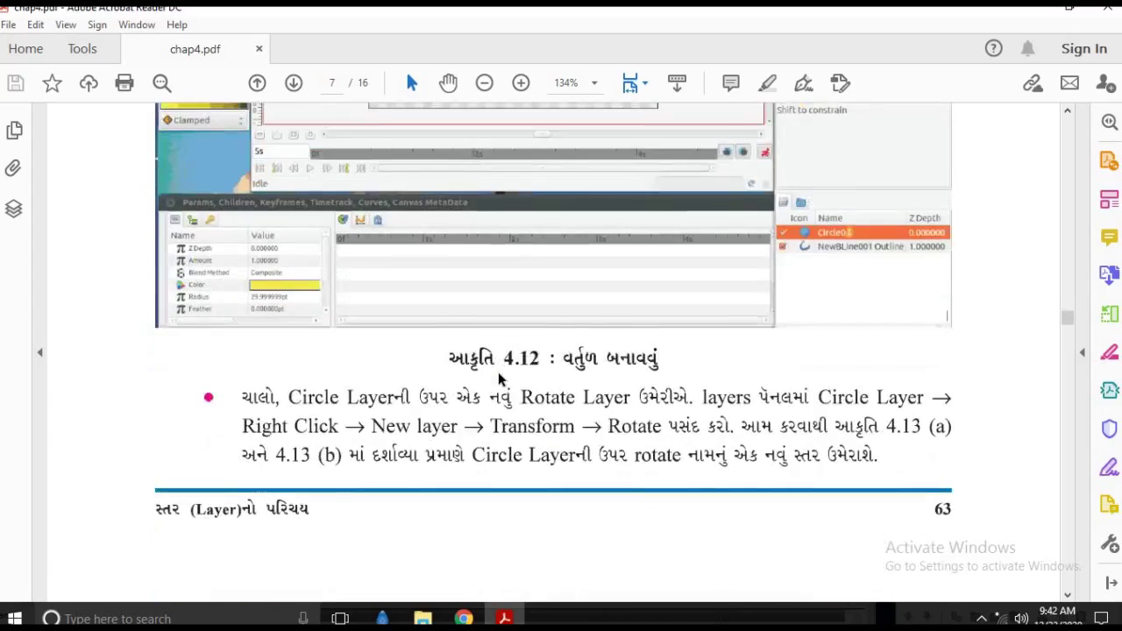
scroll(500, 377, "up", 1)
Examine page 8's figures of the Rotate layer above the circle and the instructions for encapsulating both layers
scroll(552, 408, "down", 10)
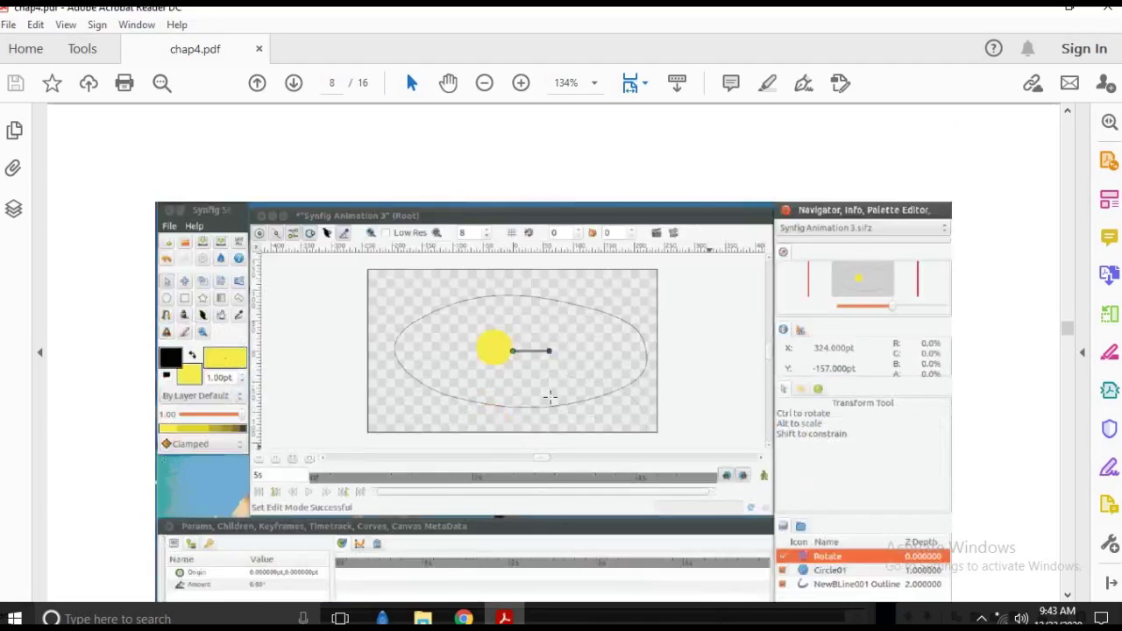
scroll(550, 397, "down", 5)
scroll(548, 396, "down", 12)
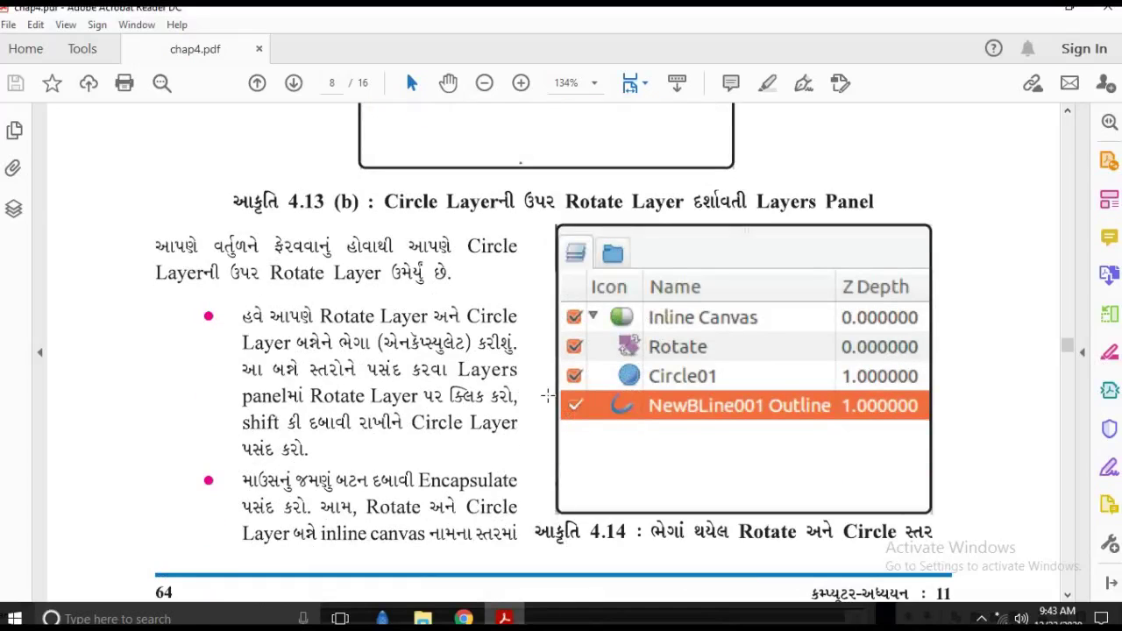
scroll(594, 386, "down", 10)
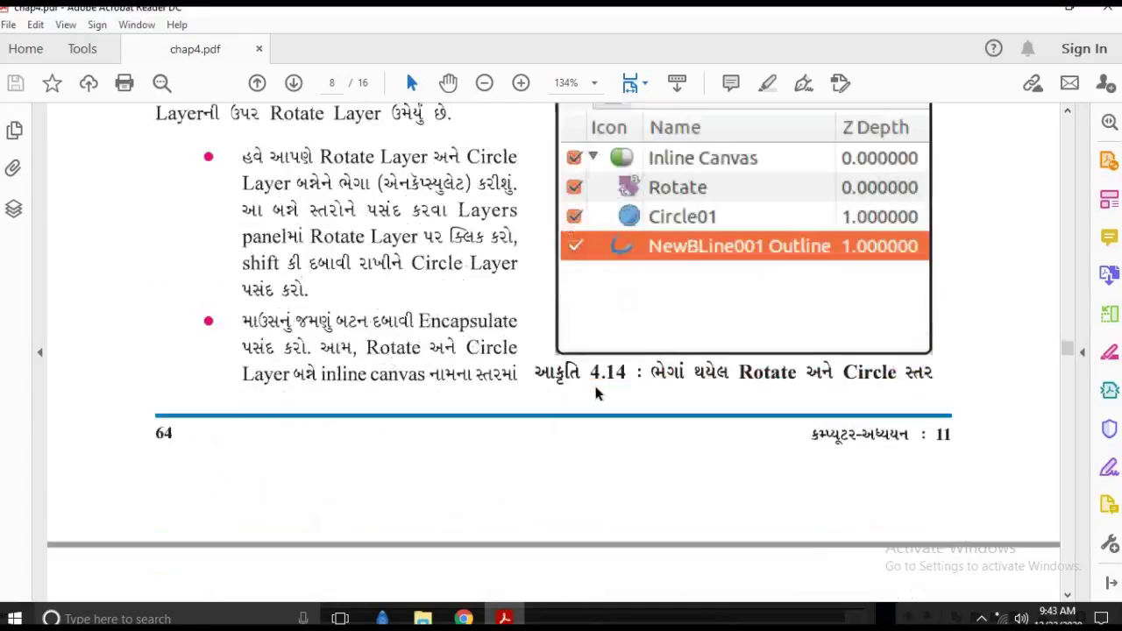
Read page 9 on placing the green ducks together and linking them to the Bline, checking figures 4.15 and 4.16
scroll(590, 386, "down", 8)
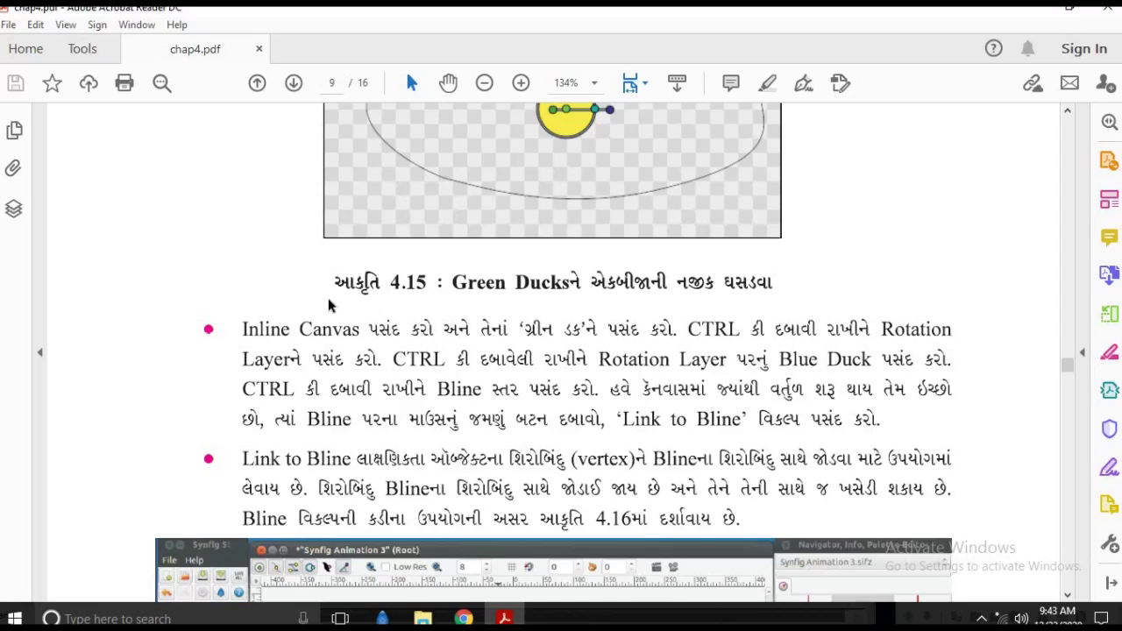
scroll(326, 359, "up", 1)
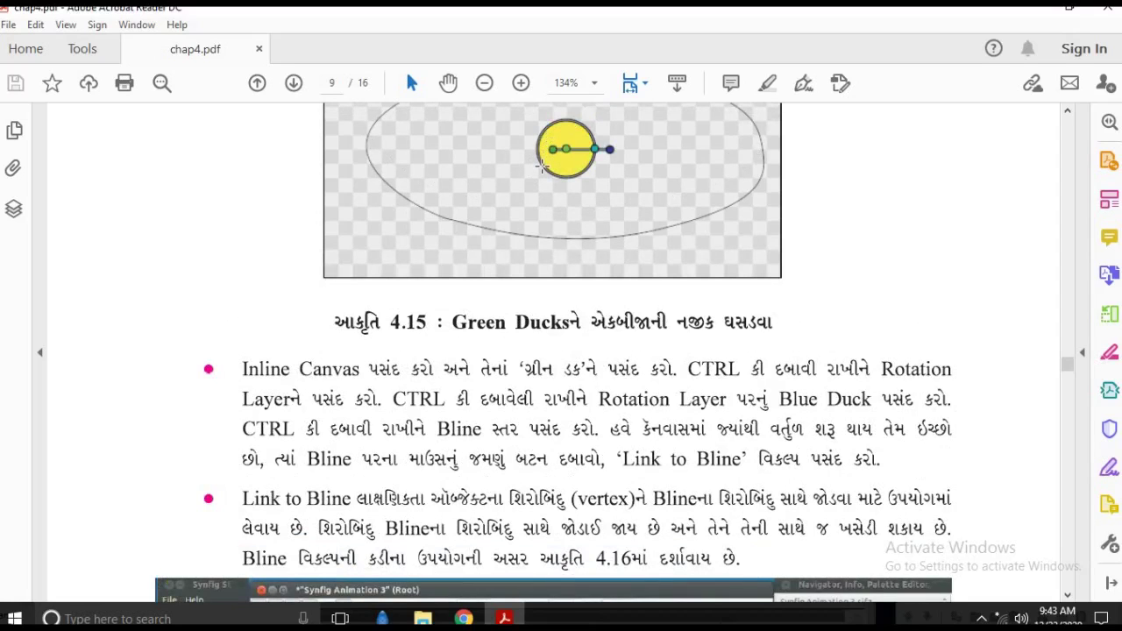
scroll(508, 268, "down", 1)
scroll(513, 285, "down", 8)
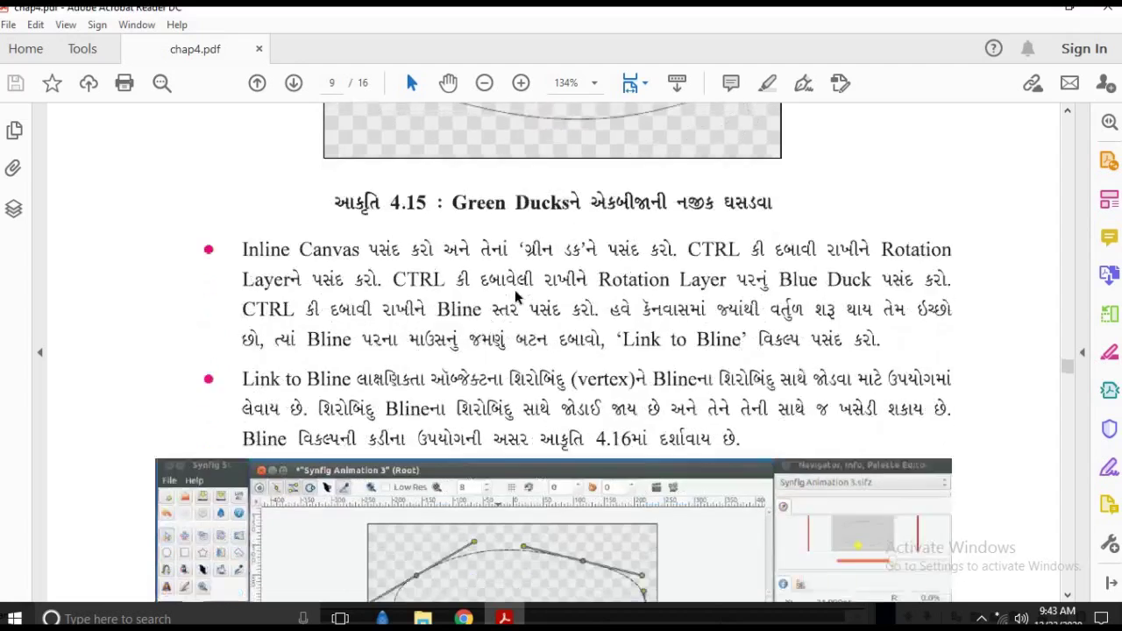
scroll(519, 298, "down", 6)
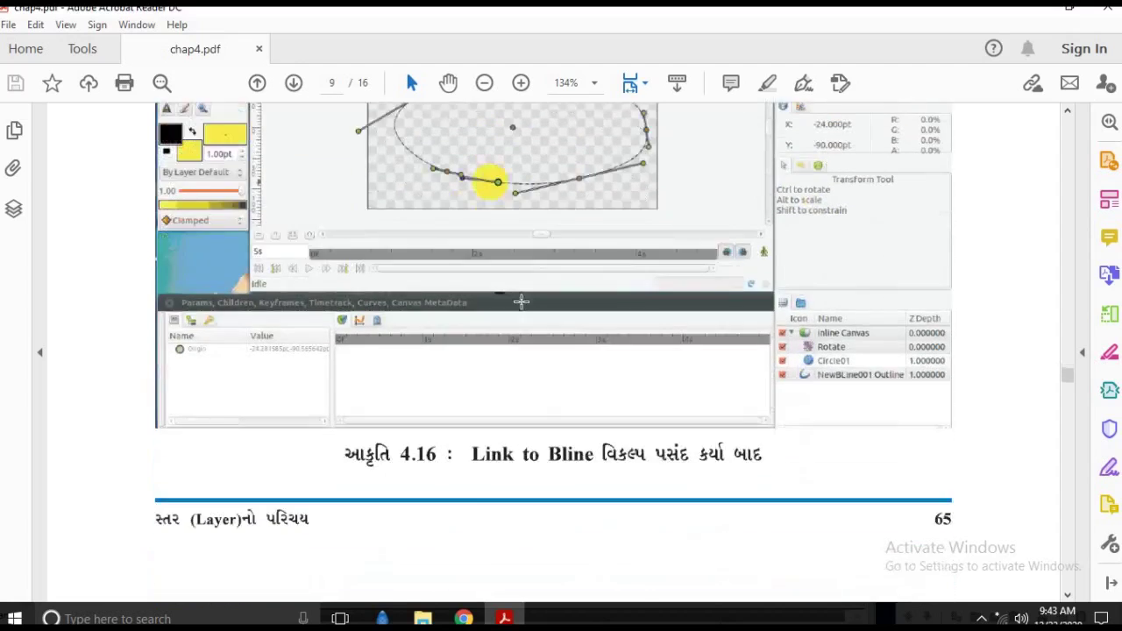
scroll(521, 300, "down", 5)
scroll(526, 303, "up", 6)
scroll(450, 563, "up", 1)
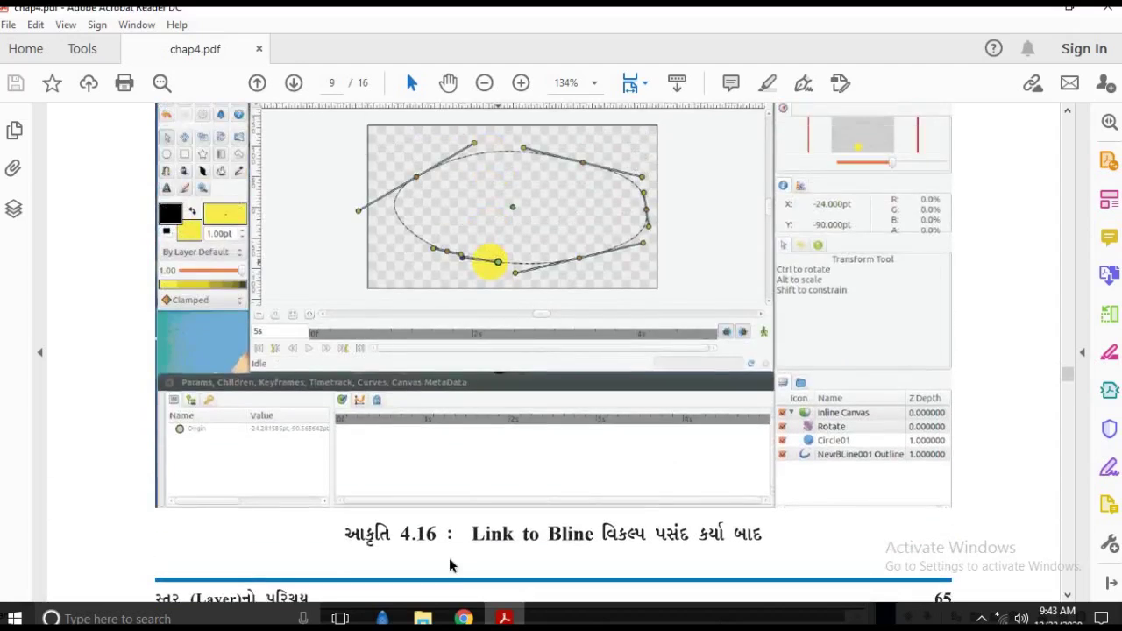
Read page 10 on selecting the Inline Canvas, enabling animation editing mode and recording the starting waypoint at 0f
scroll(381, 463, "down", 16)
scroll(395, 447, "down", 6)
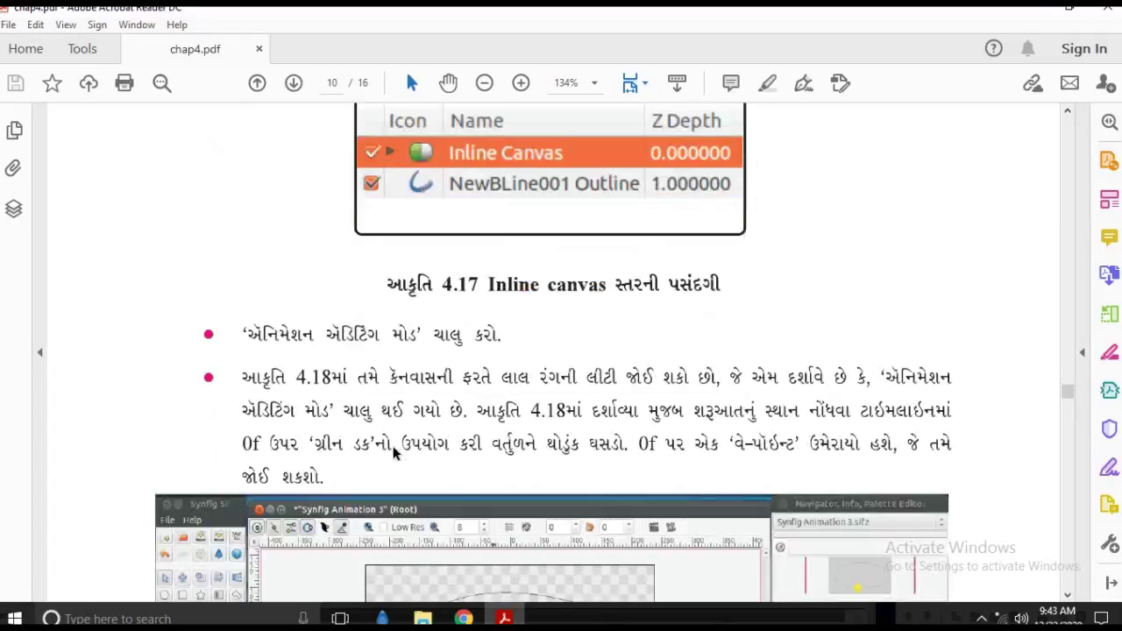
scroll(402, 350, "down", 14)
scroll(401, 345, "down", 8)
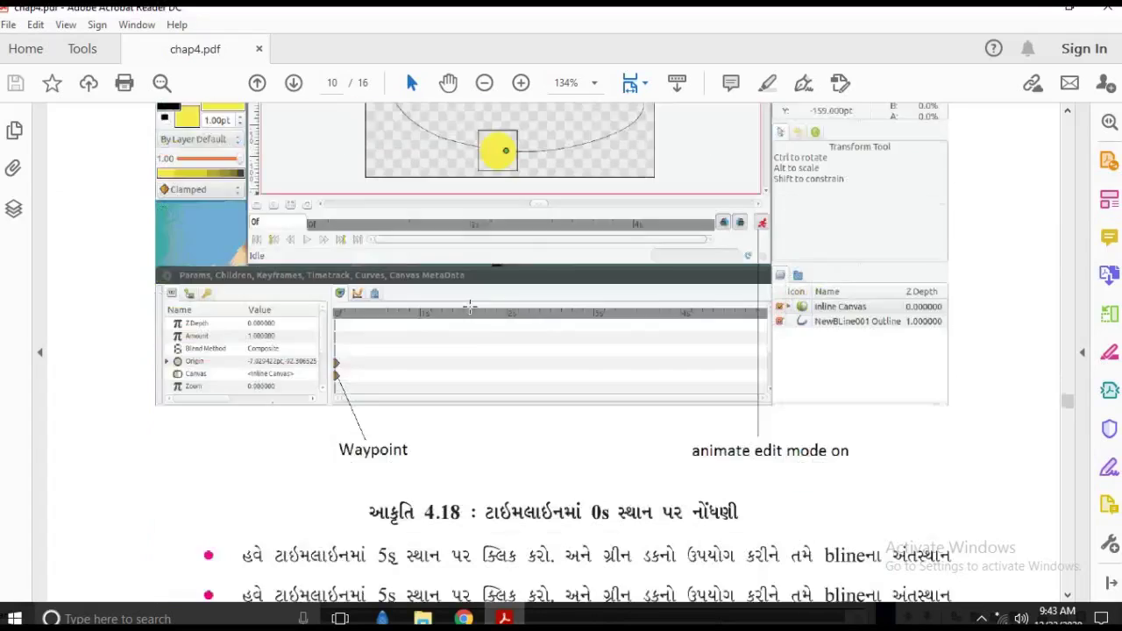
scroll(449, 318, "up", 1)
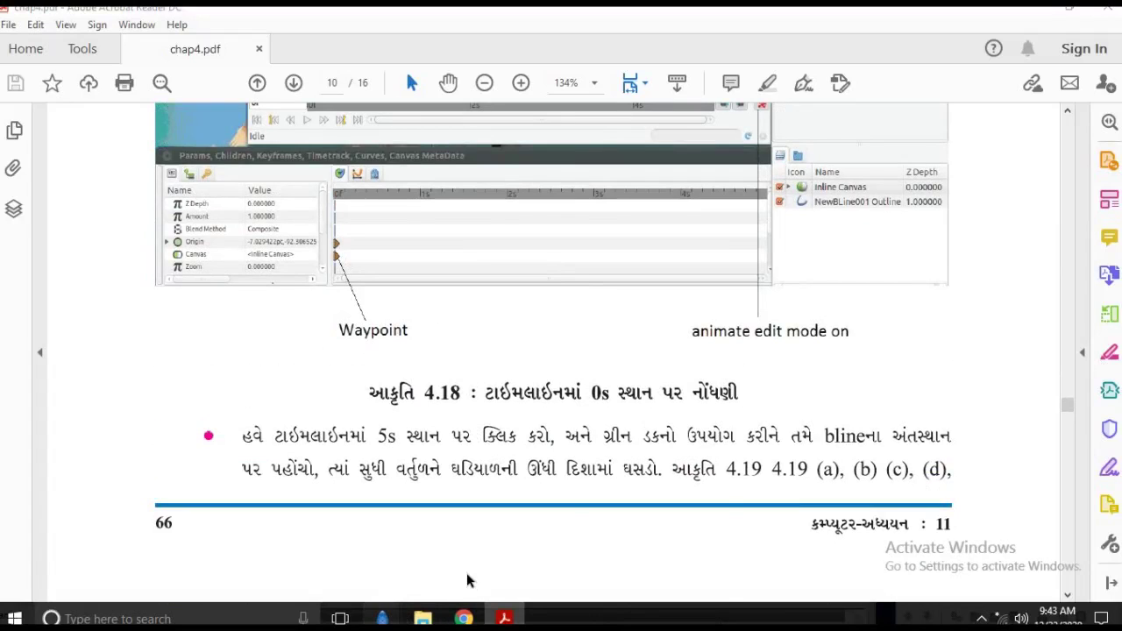
mouse_move(383, 618)
mouse_move(646, 547)
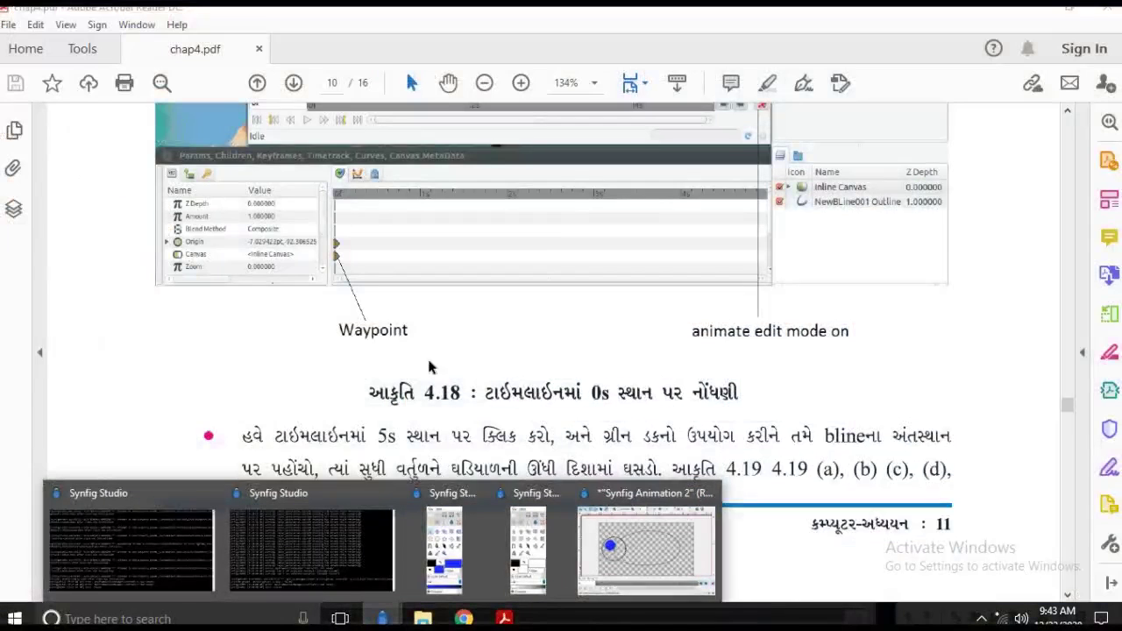
scroll(331, 336, "down", 2)
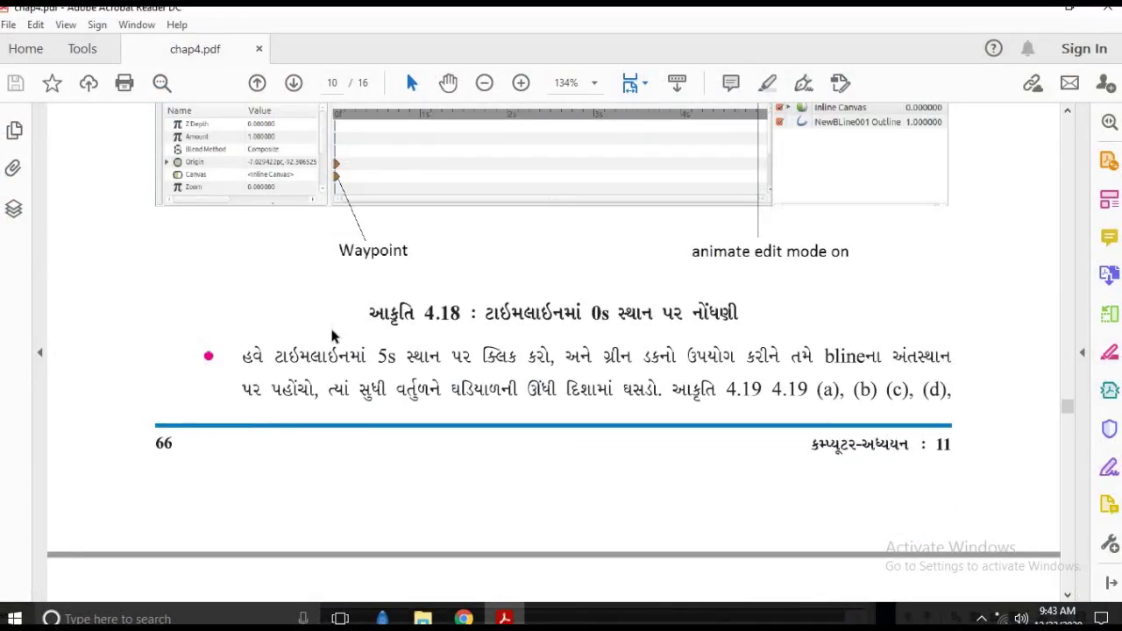
Review the 5s instruction, the note and the figure 4.19 images of the circle's positions along the path through page 13
scroll(340, 186, "down", 12)
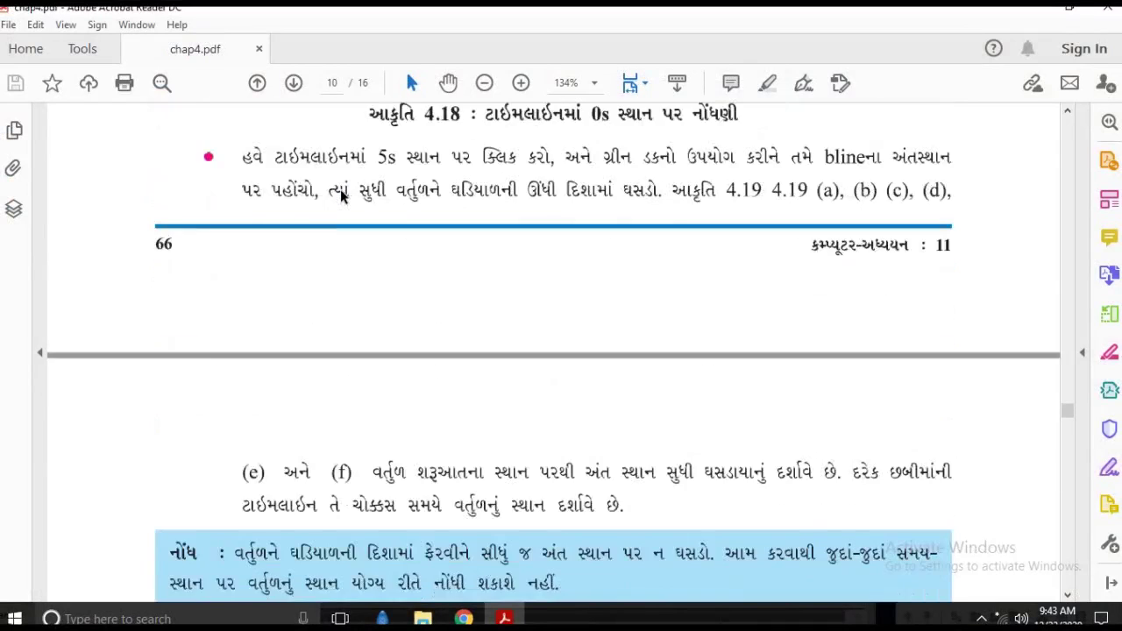
scroll(341, 191, "down", 20)
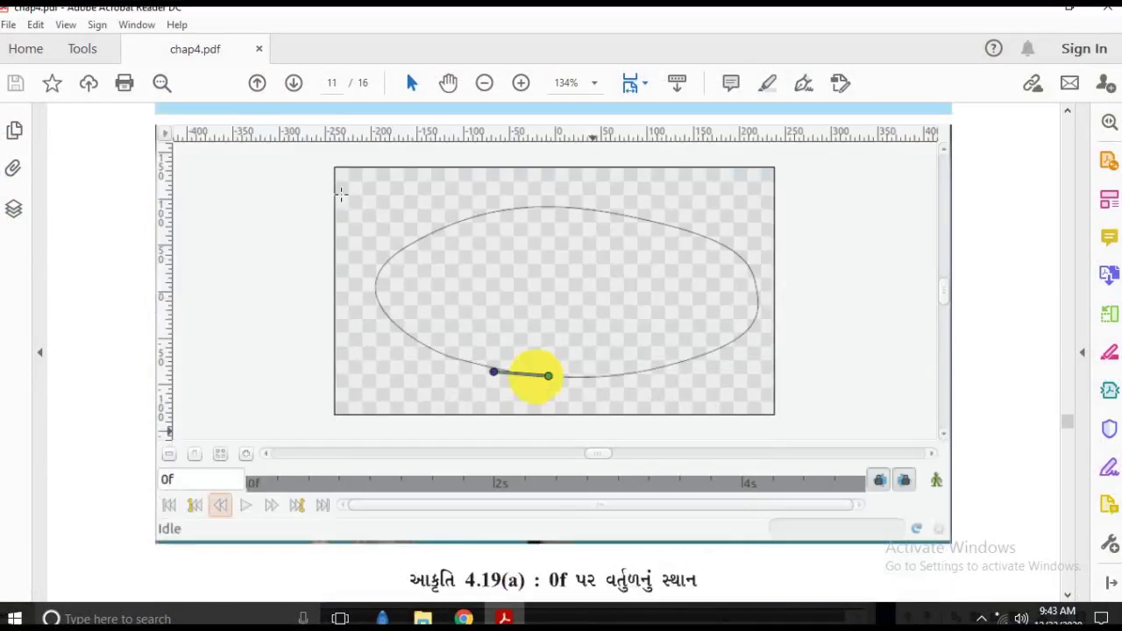
scroll(341, 204, "down", 20)
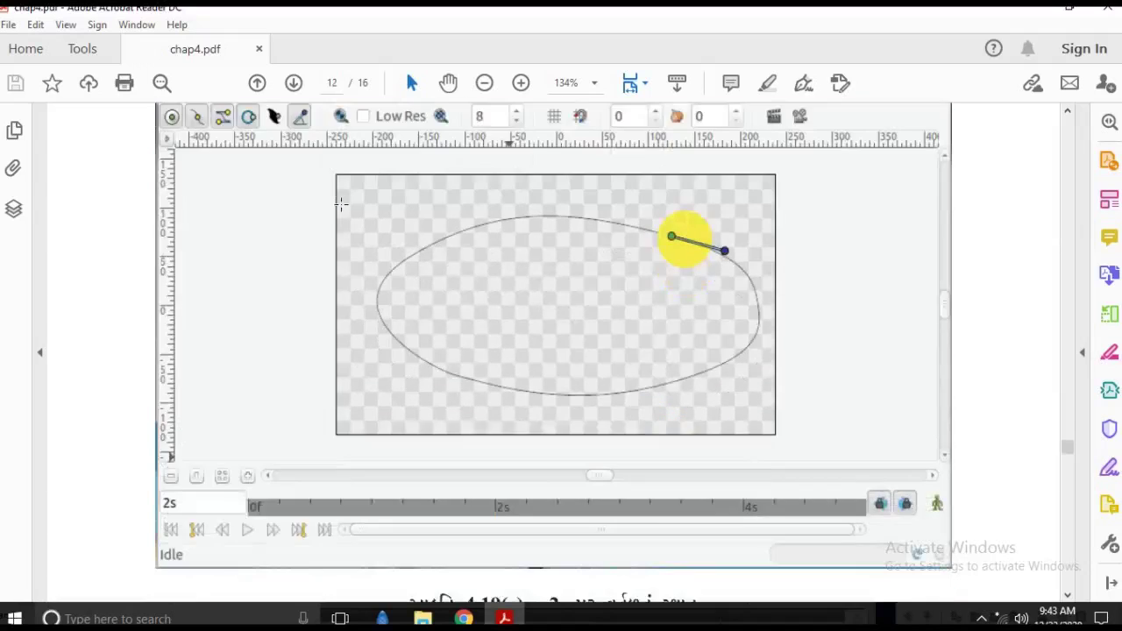
scroll(341, 206, "down", 20)
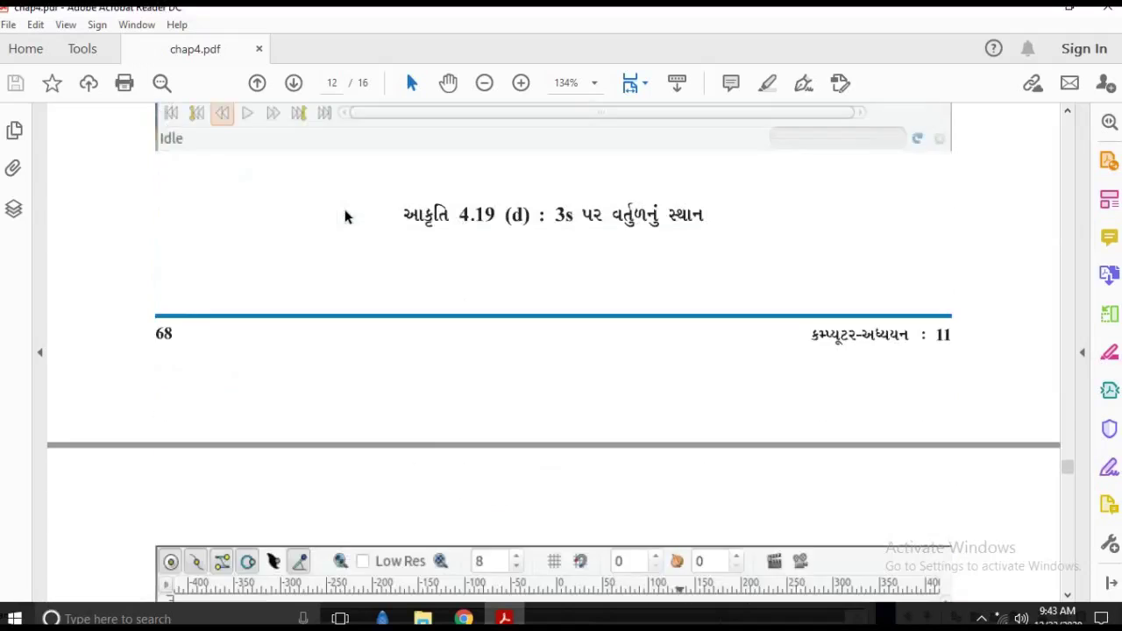
scroll(349, 211, "down", 12)
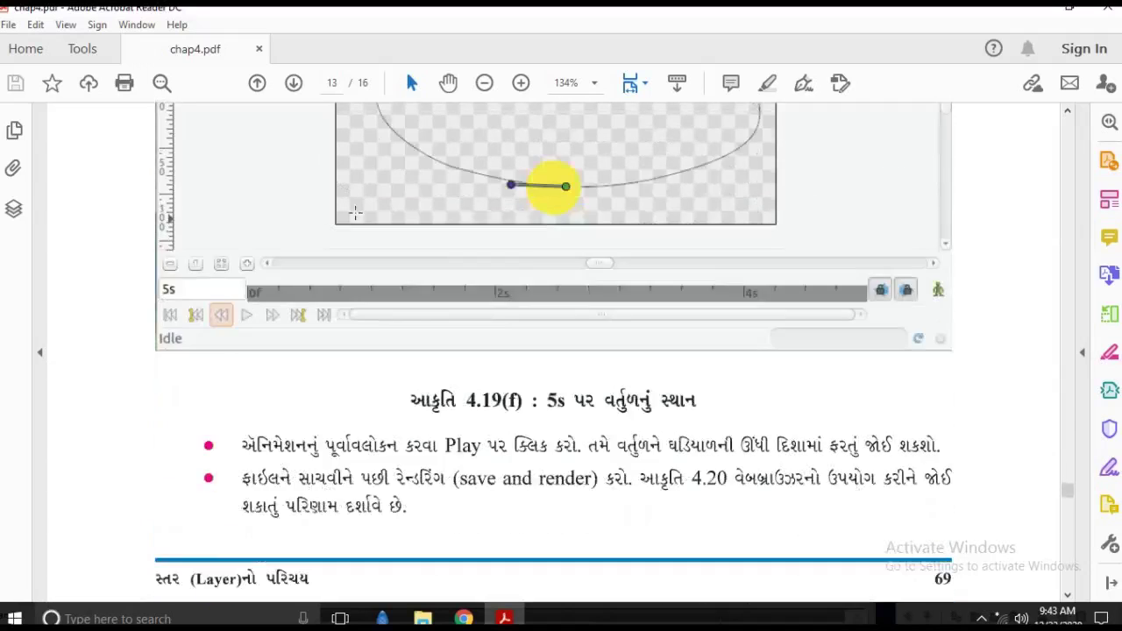
Look at figure 4.20's web browser result and the chapter summary on page 14, and switch to Chrome
scroll(355, 211, "down", 20)
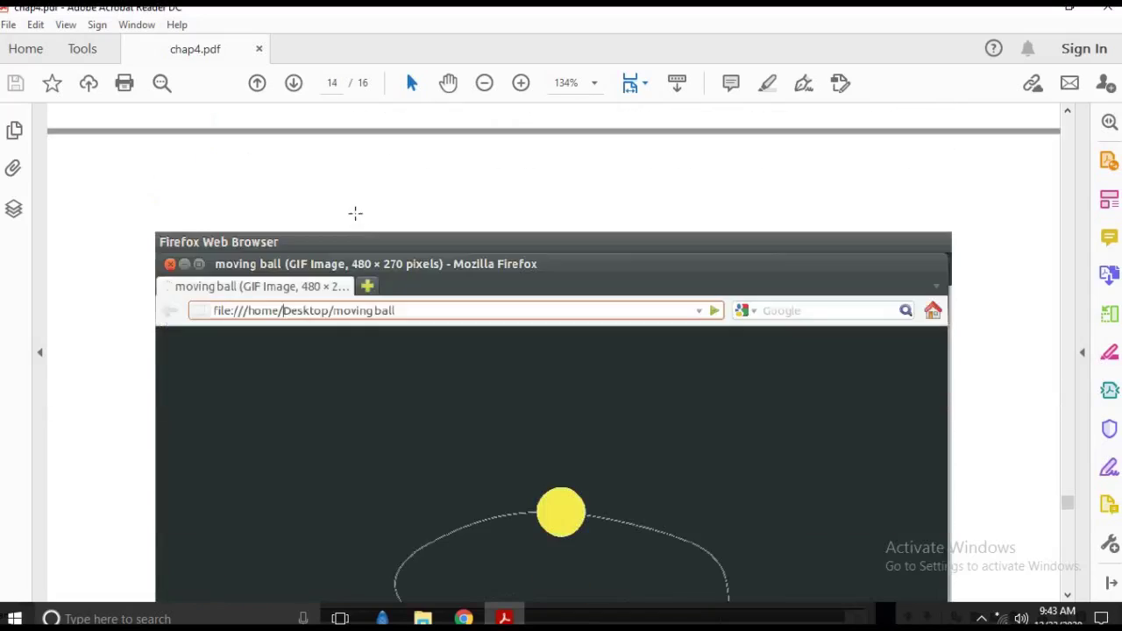
scroll(356, 216, "down", 6)
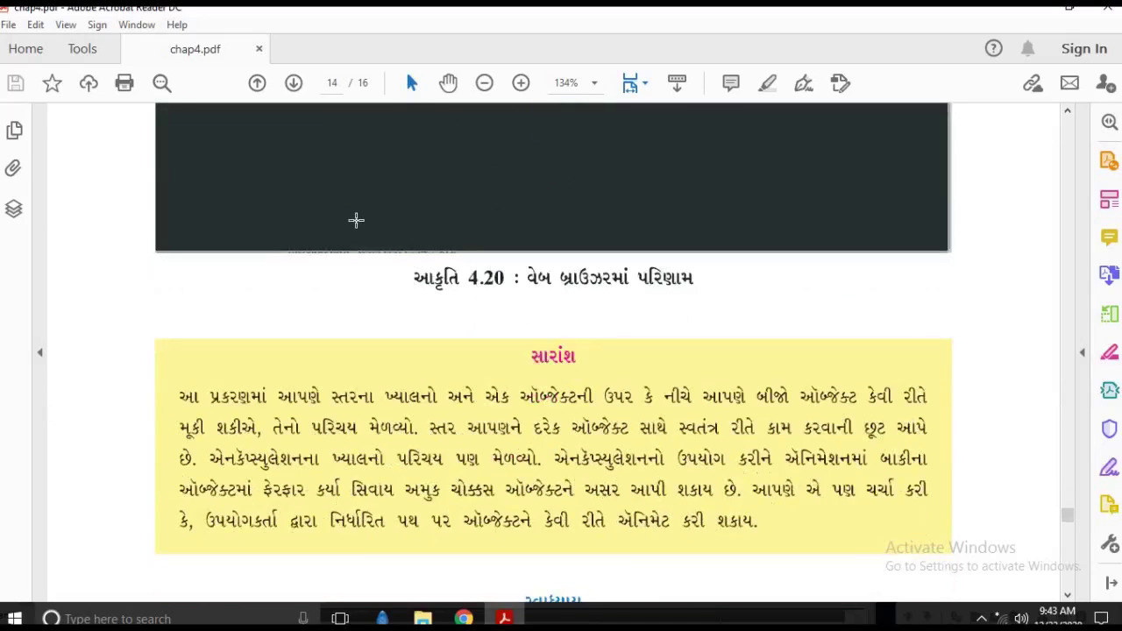
scroll(356, 220, "up", 5)
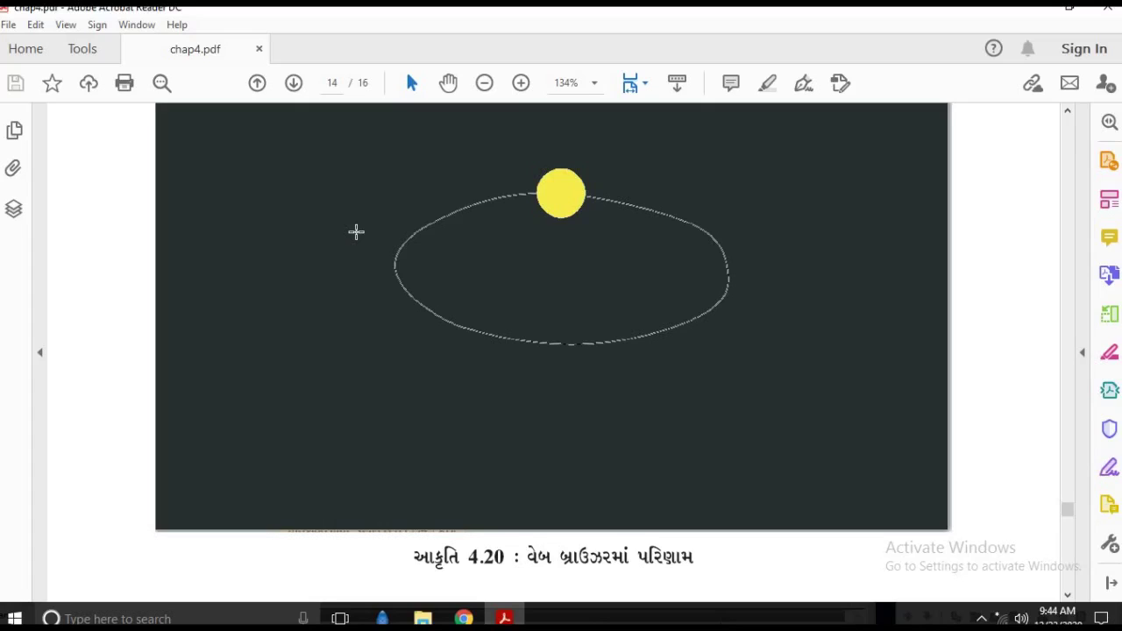
left_click(464, 618)
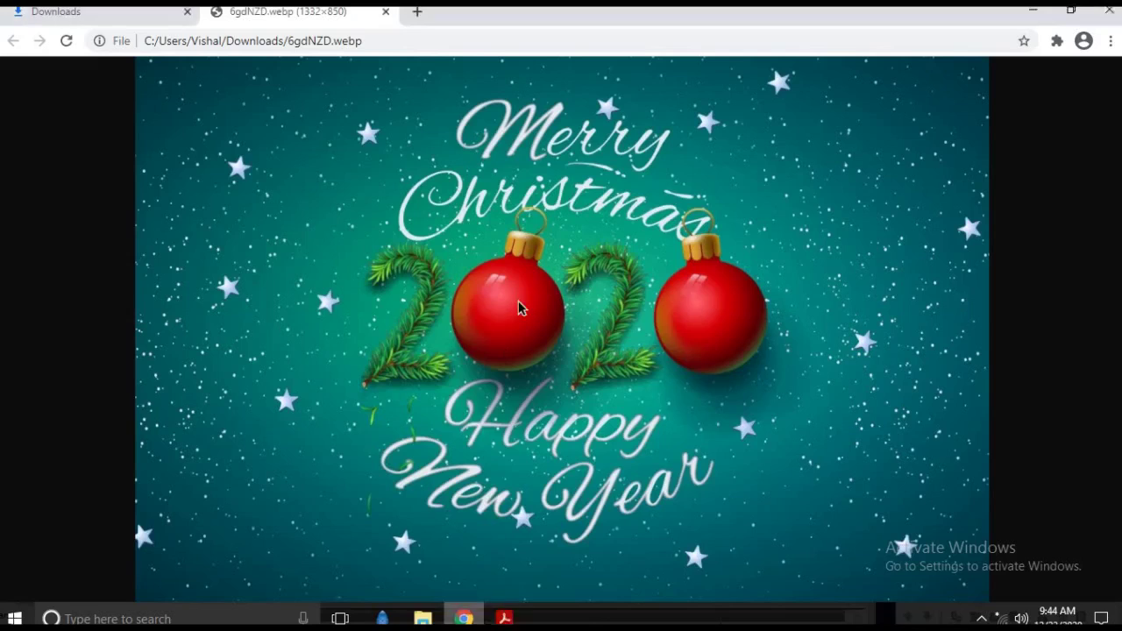